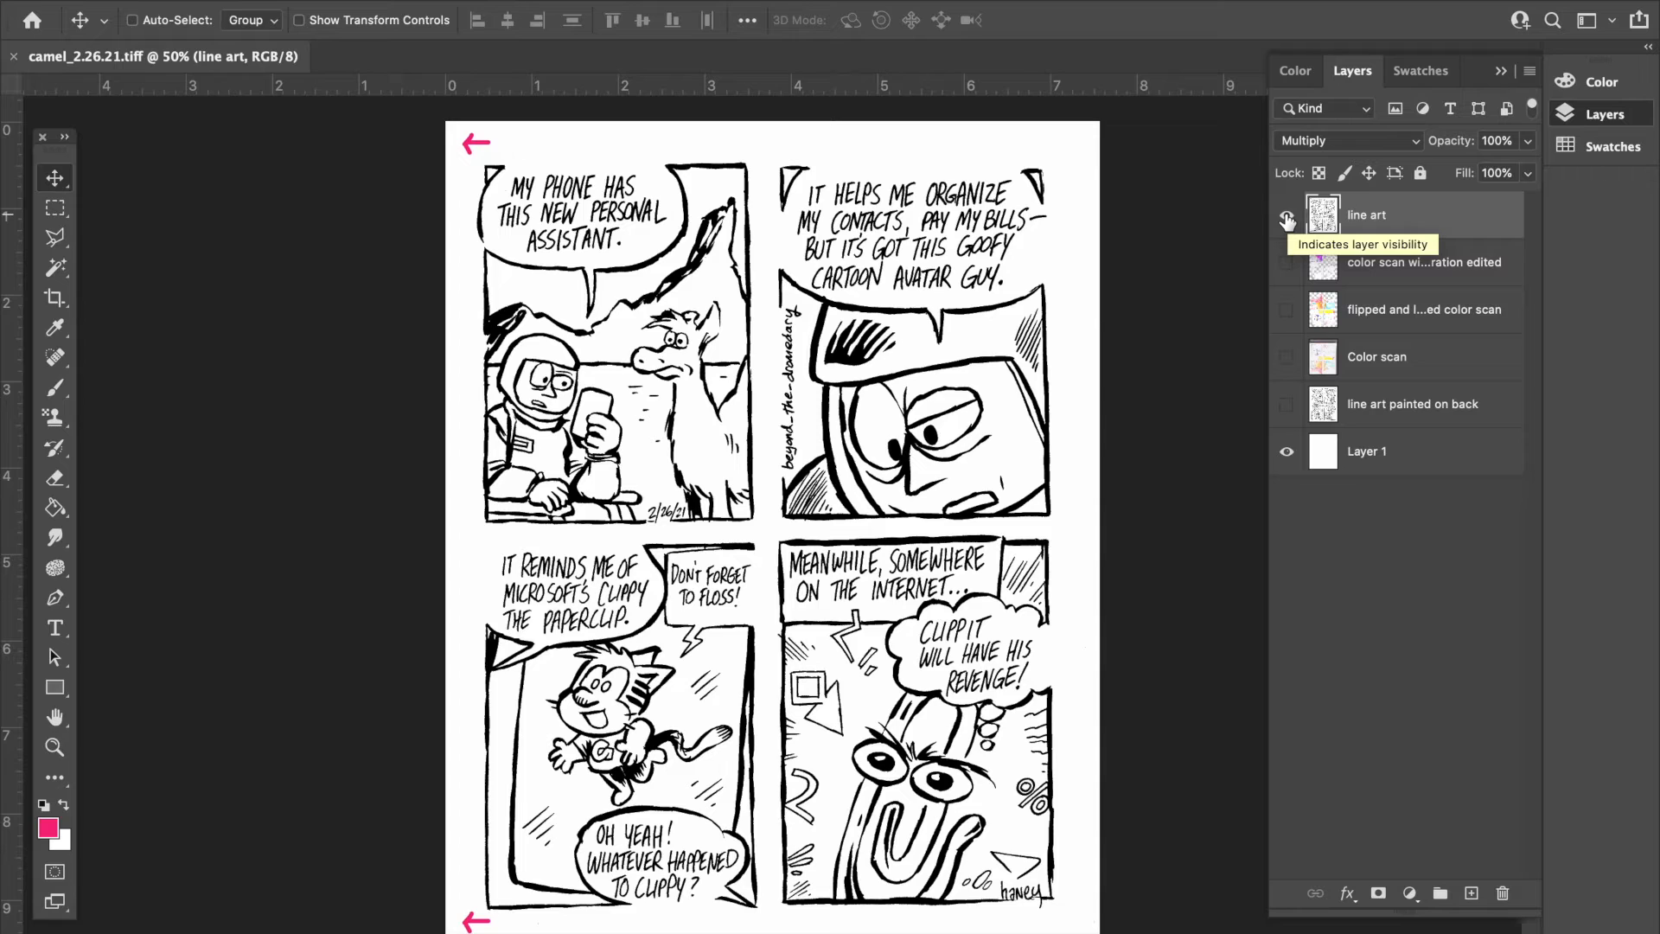
- Hide the line art layer, briefly preview the line art painted on back layer, and display the Color scan layer instead
click(1287, 220)
click(1286, 408)
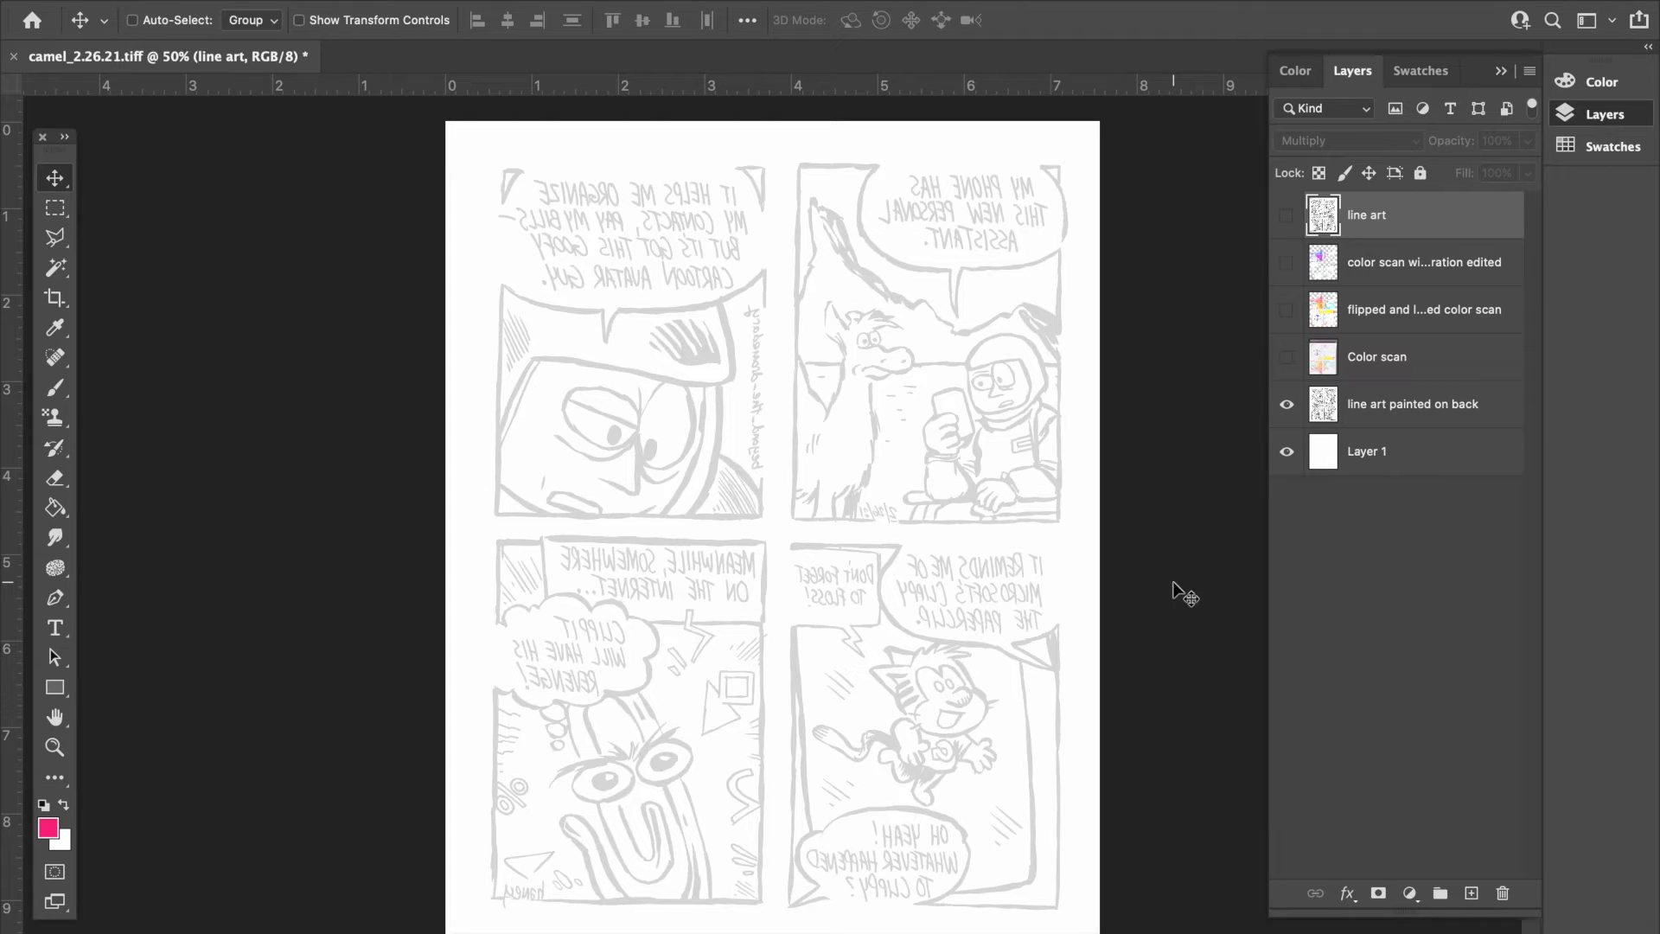
click(1286, 403)
click(1287, 356)
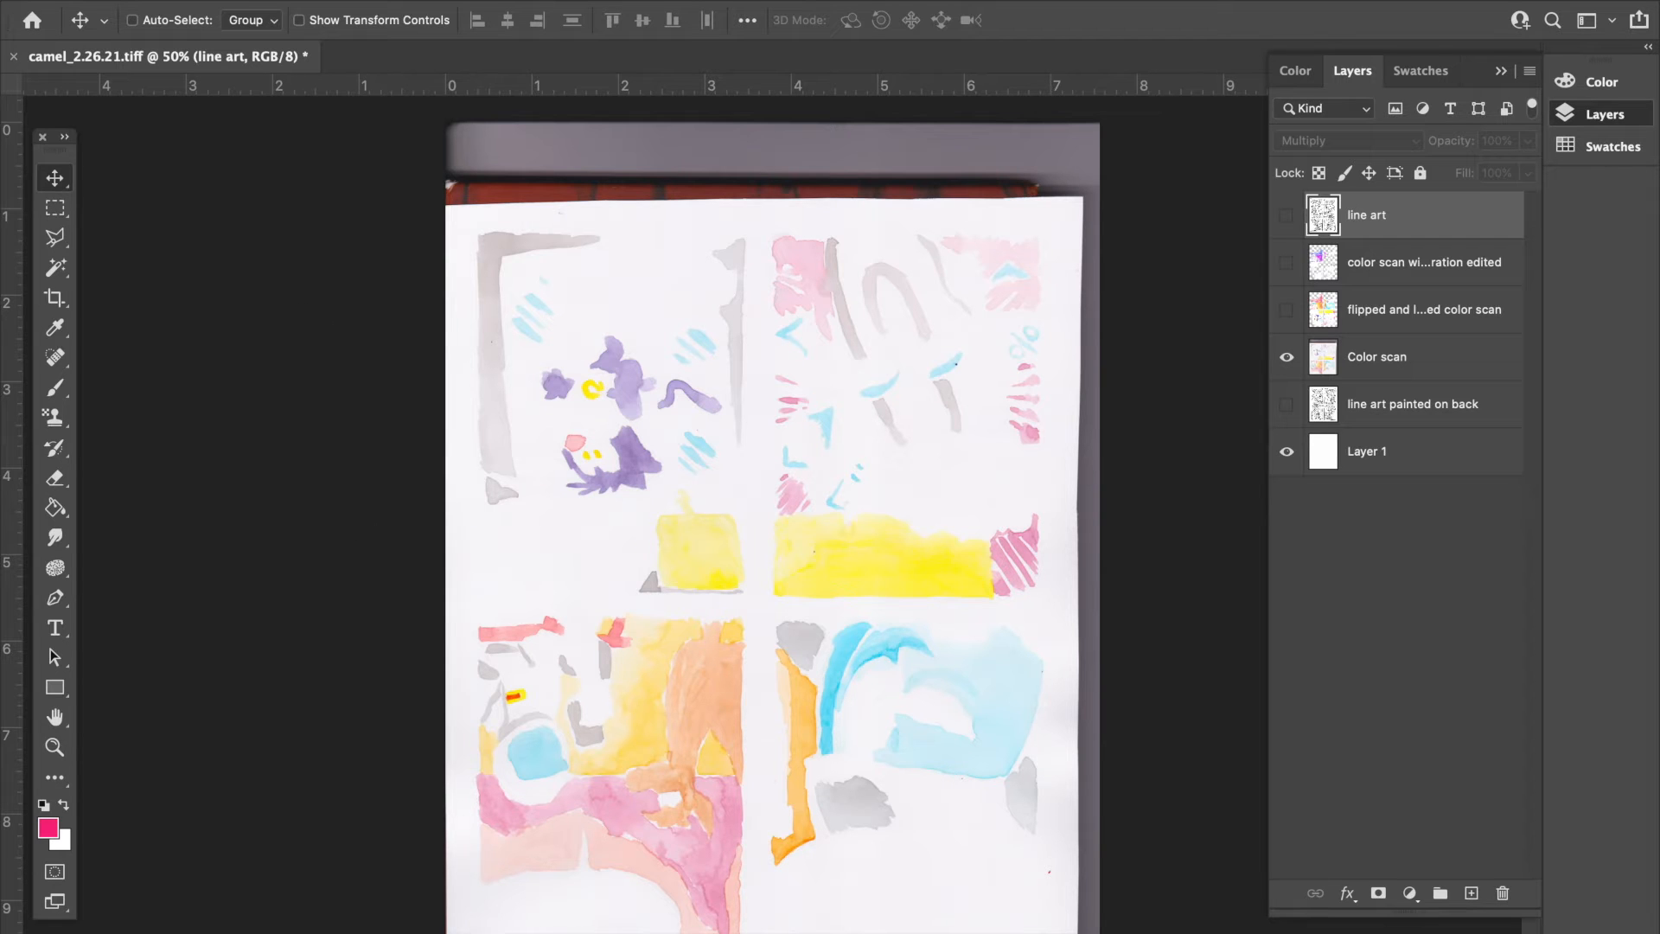
- Rotate the Color scan layer 180° and move it up so the painted page fills the canvas
click(231, 0)
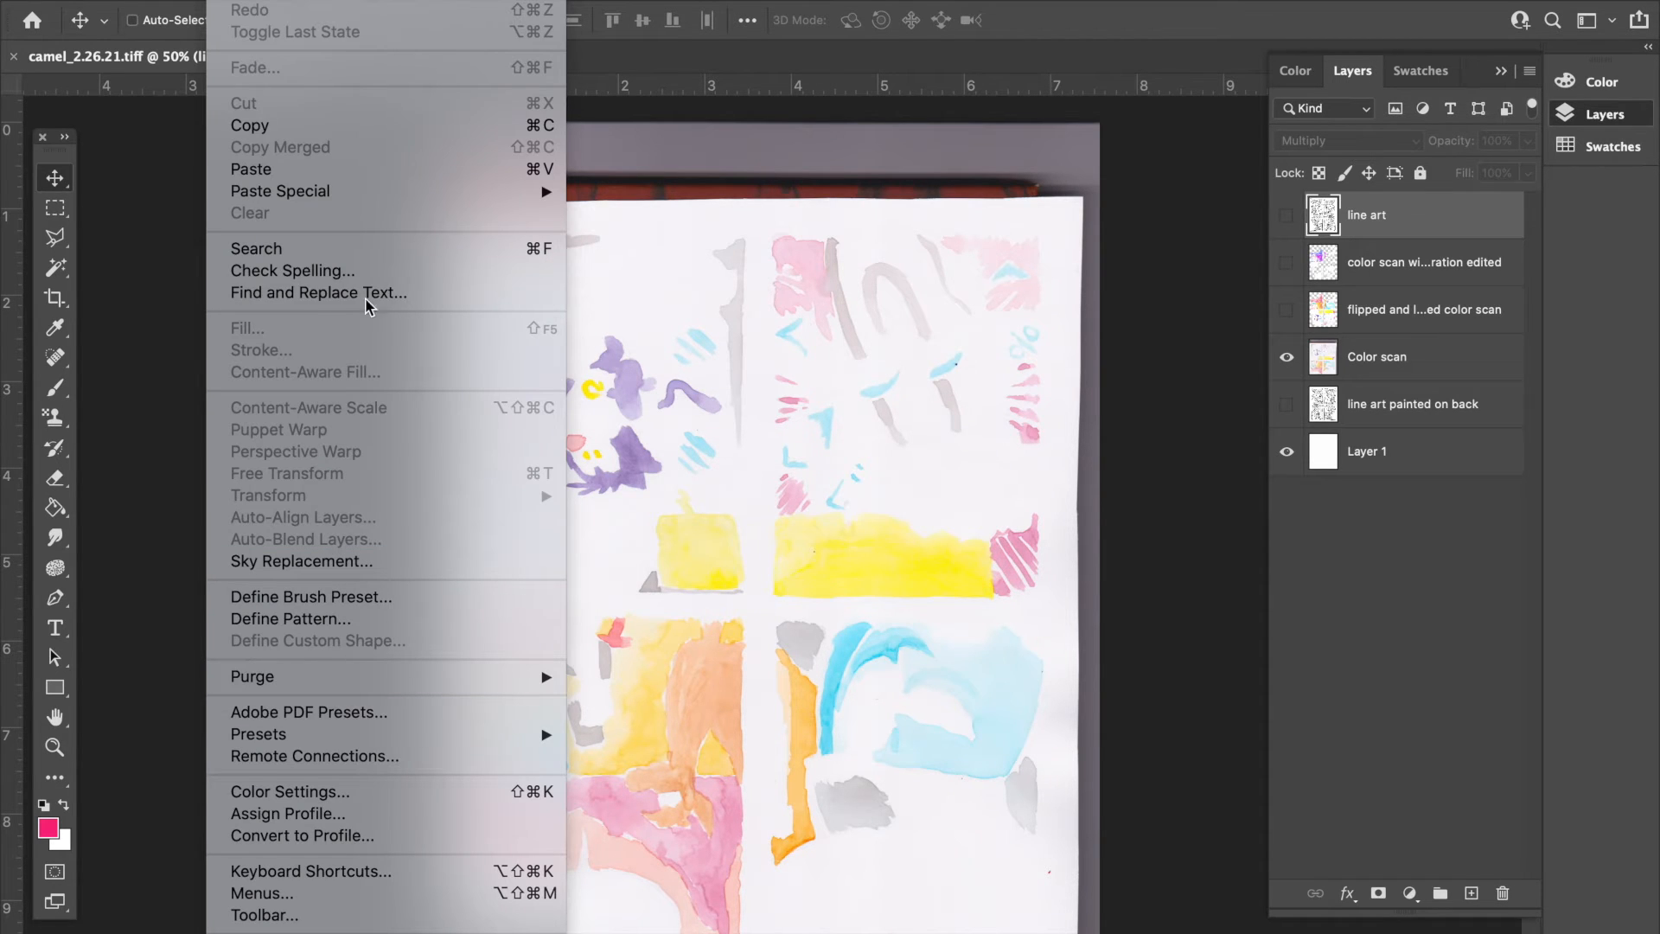
click(1418, 355)
click(1401, 358)
click(225, 1)
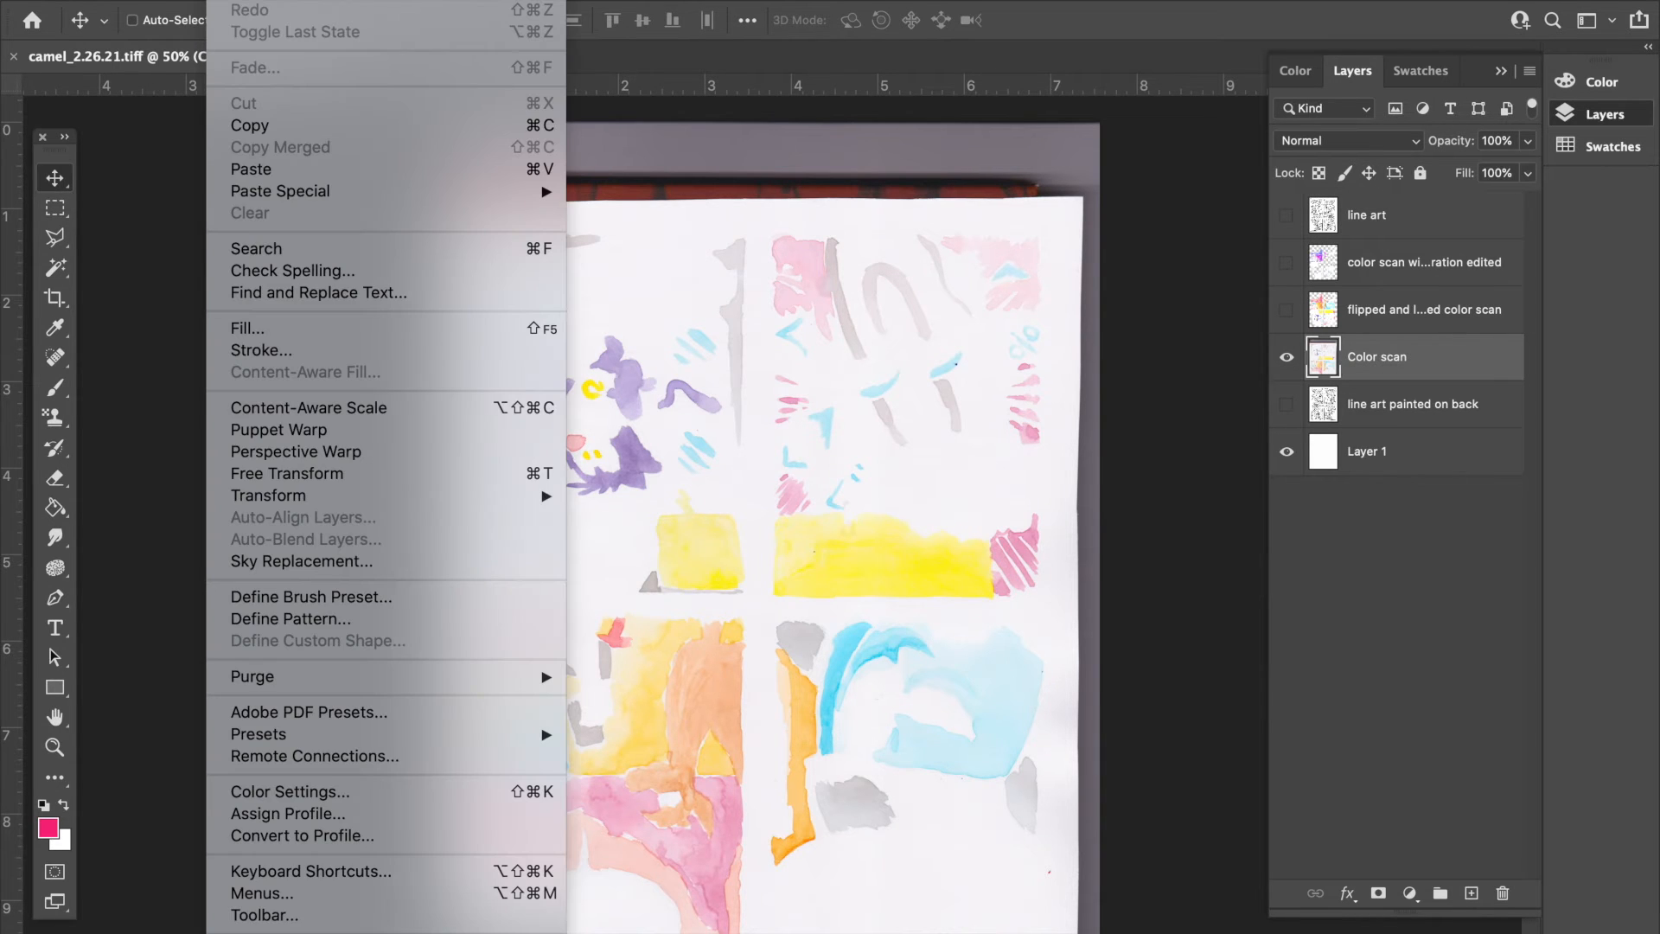
mouse_move(326, 502)
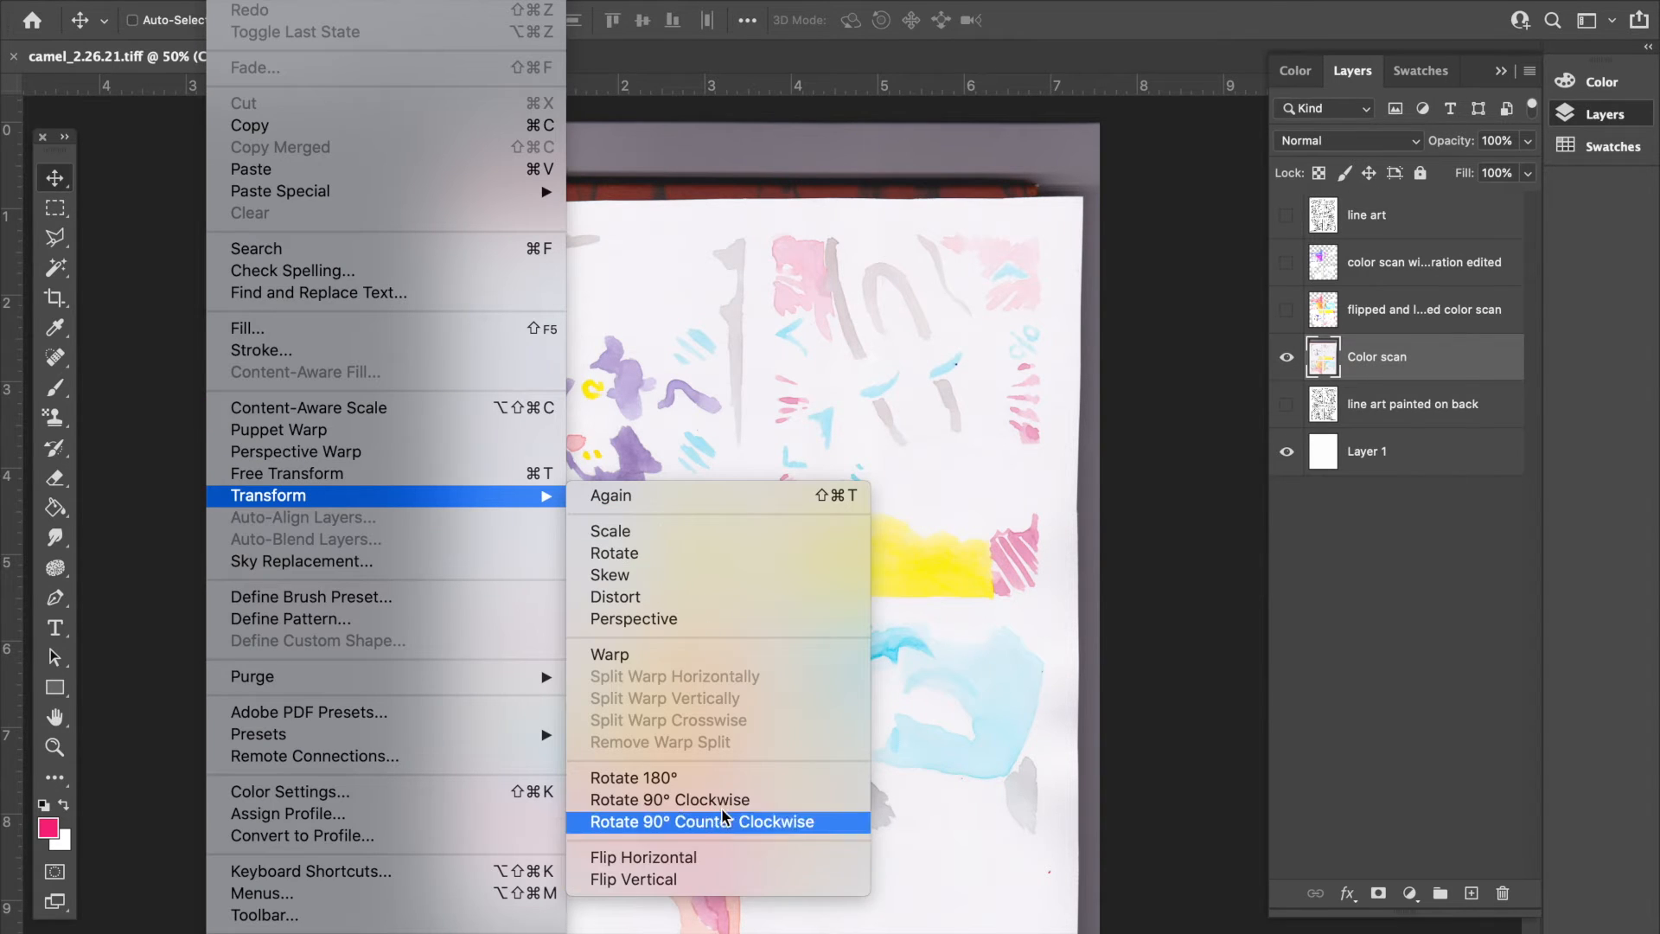
click(742, 781)
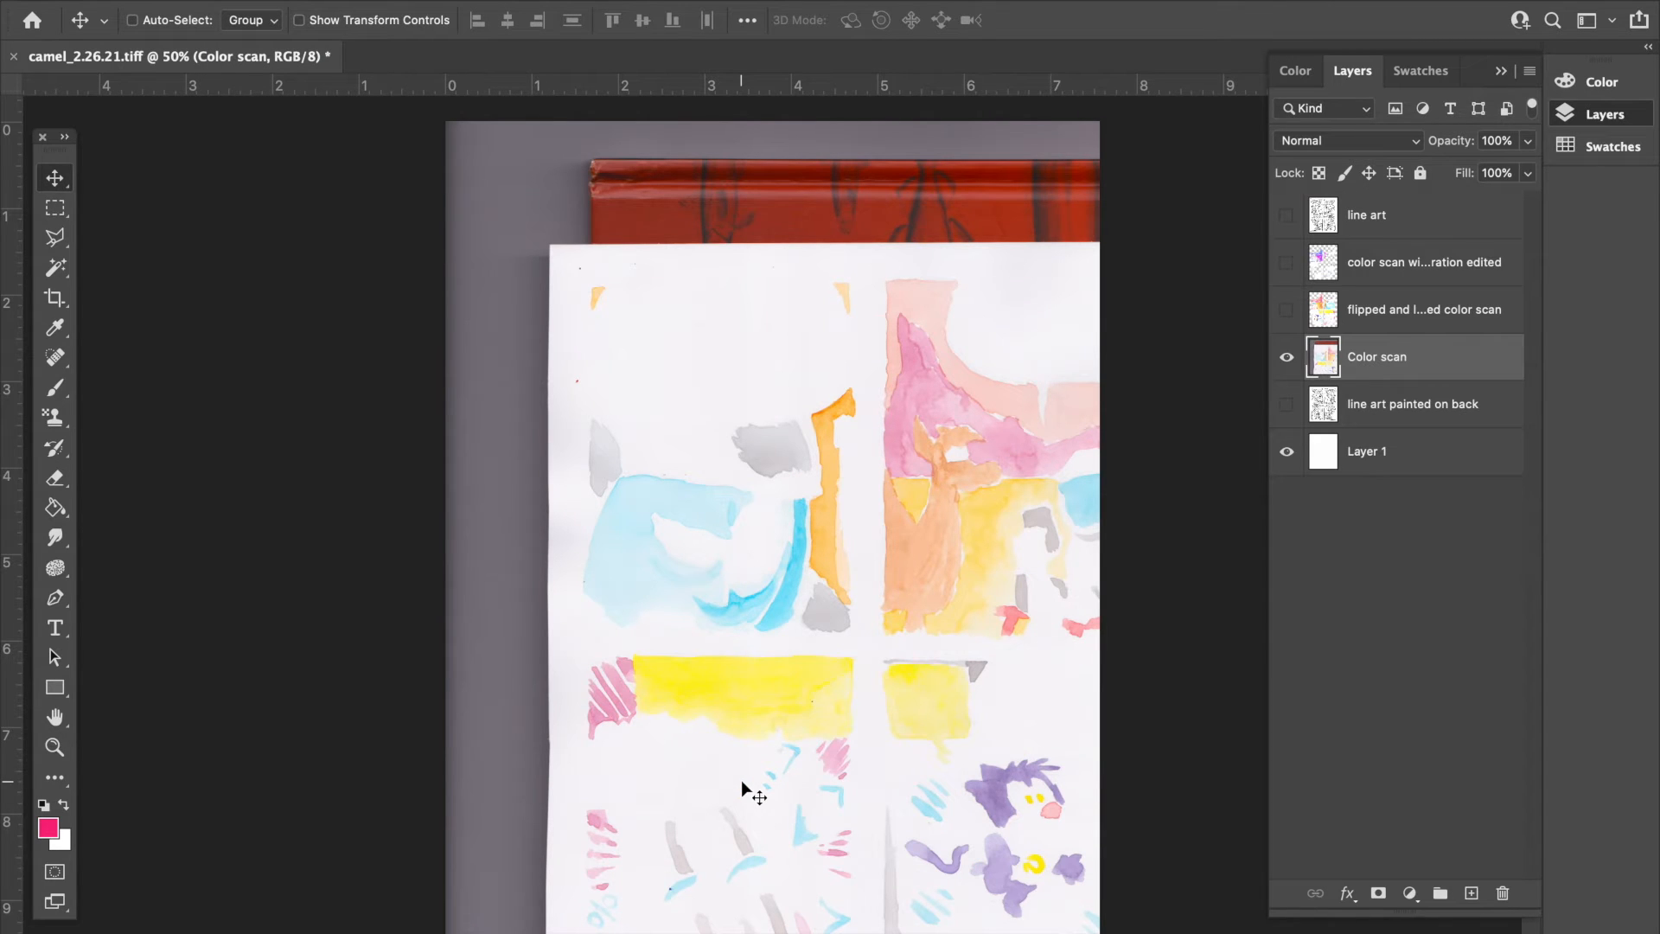
drag(792, 744, 697, 611)
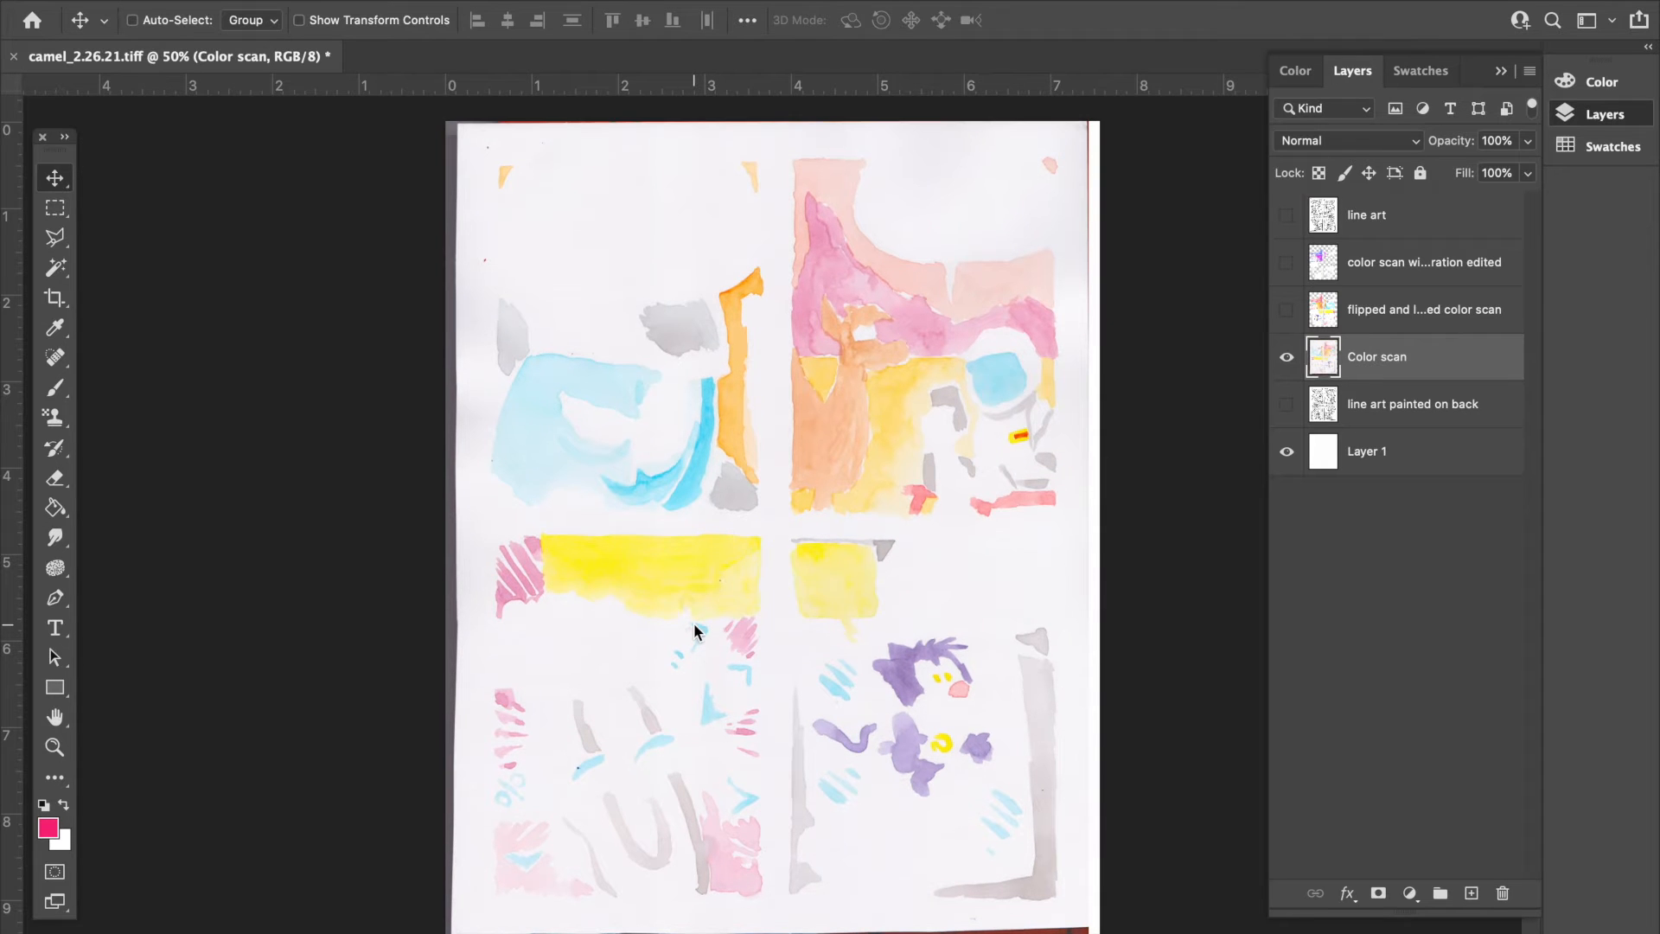
- Flip the Color scan layer horizontally and move it sideways to bring the painted page back onto the canvas
click(228, 1)
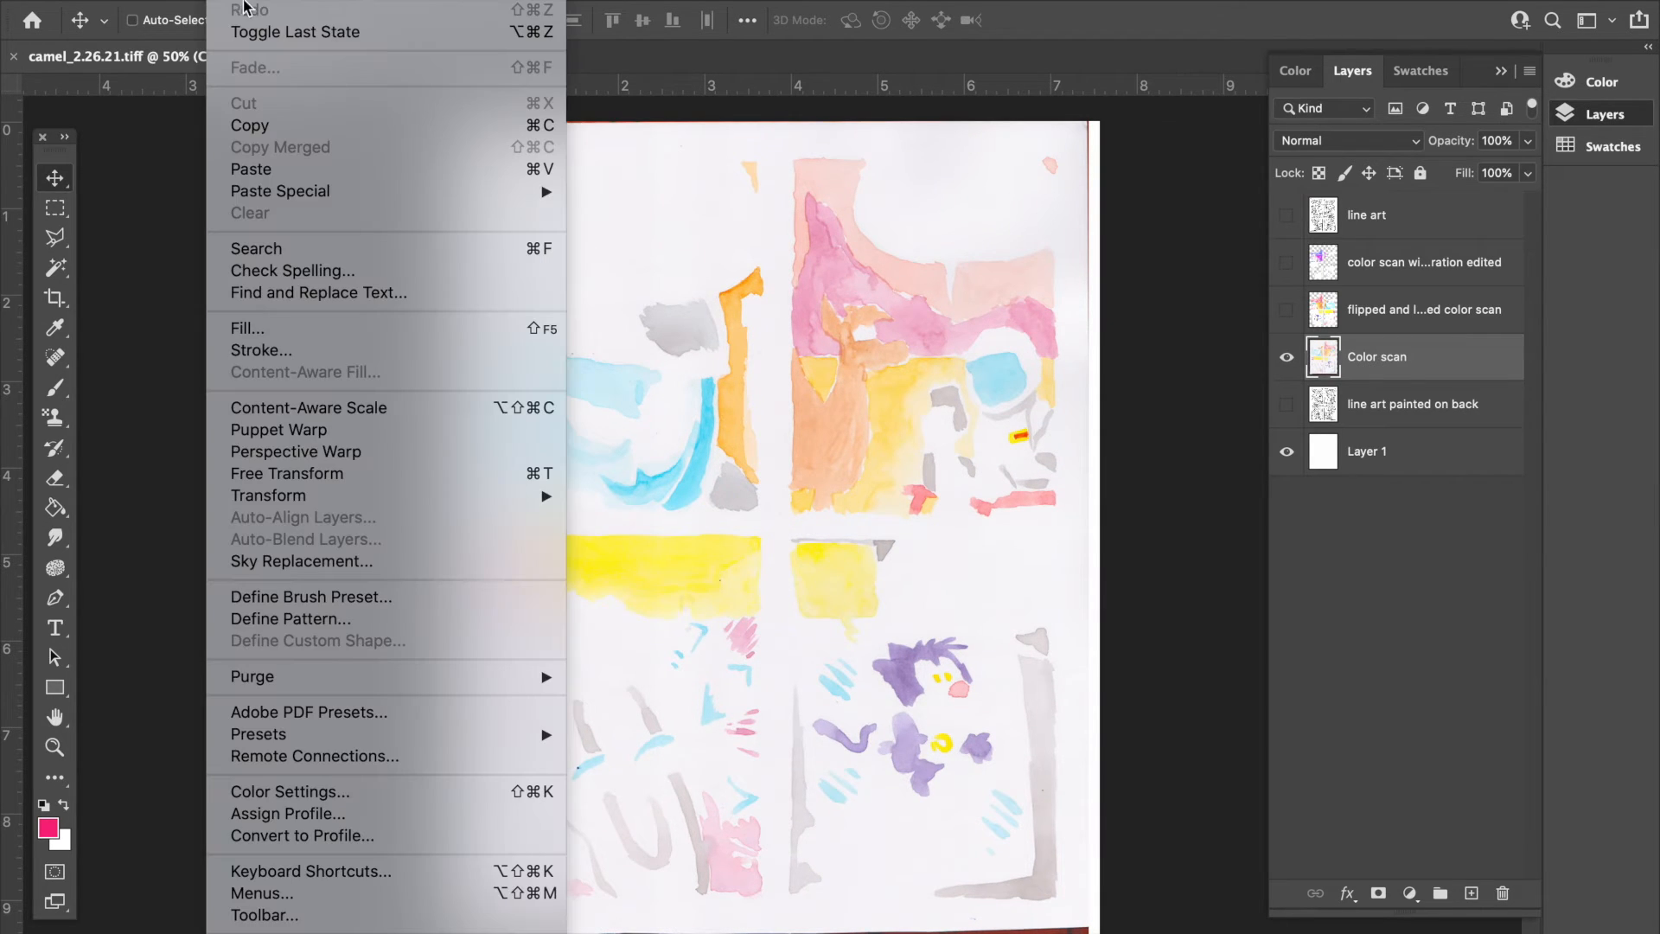
mouse_move(353, 500)
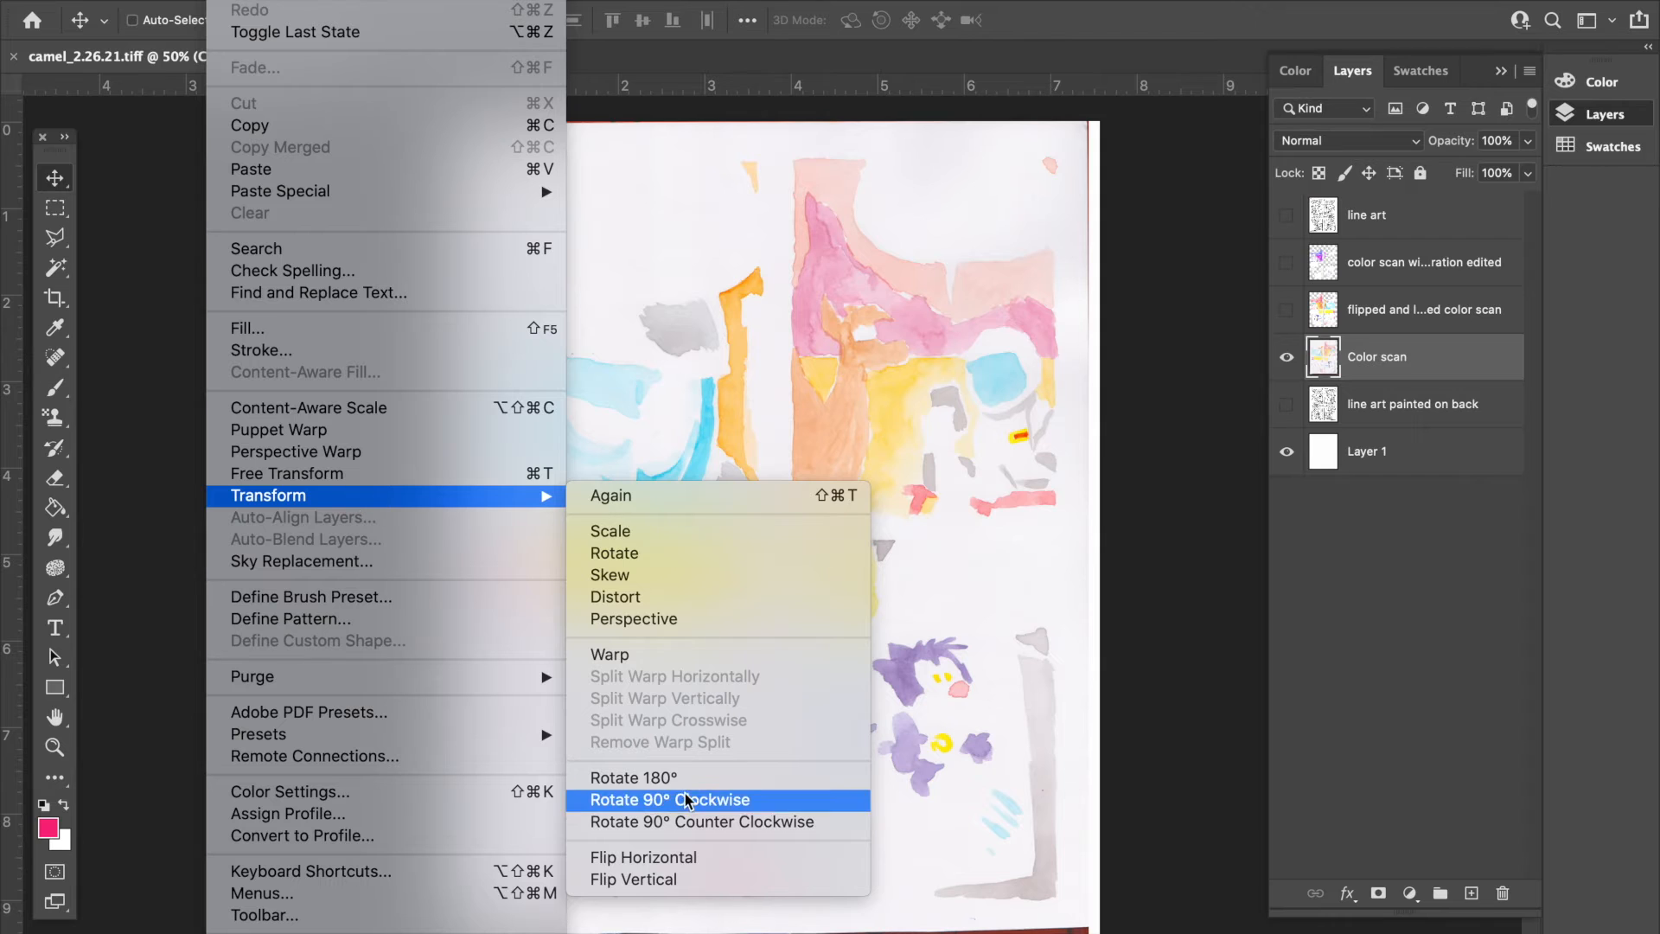
click(686, 865)
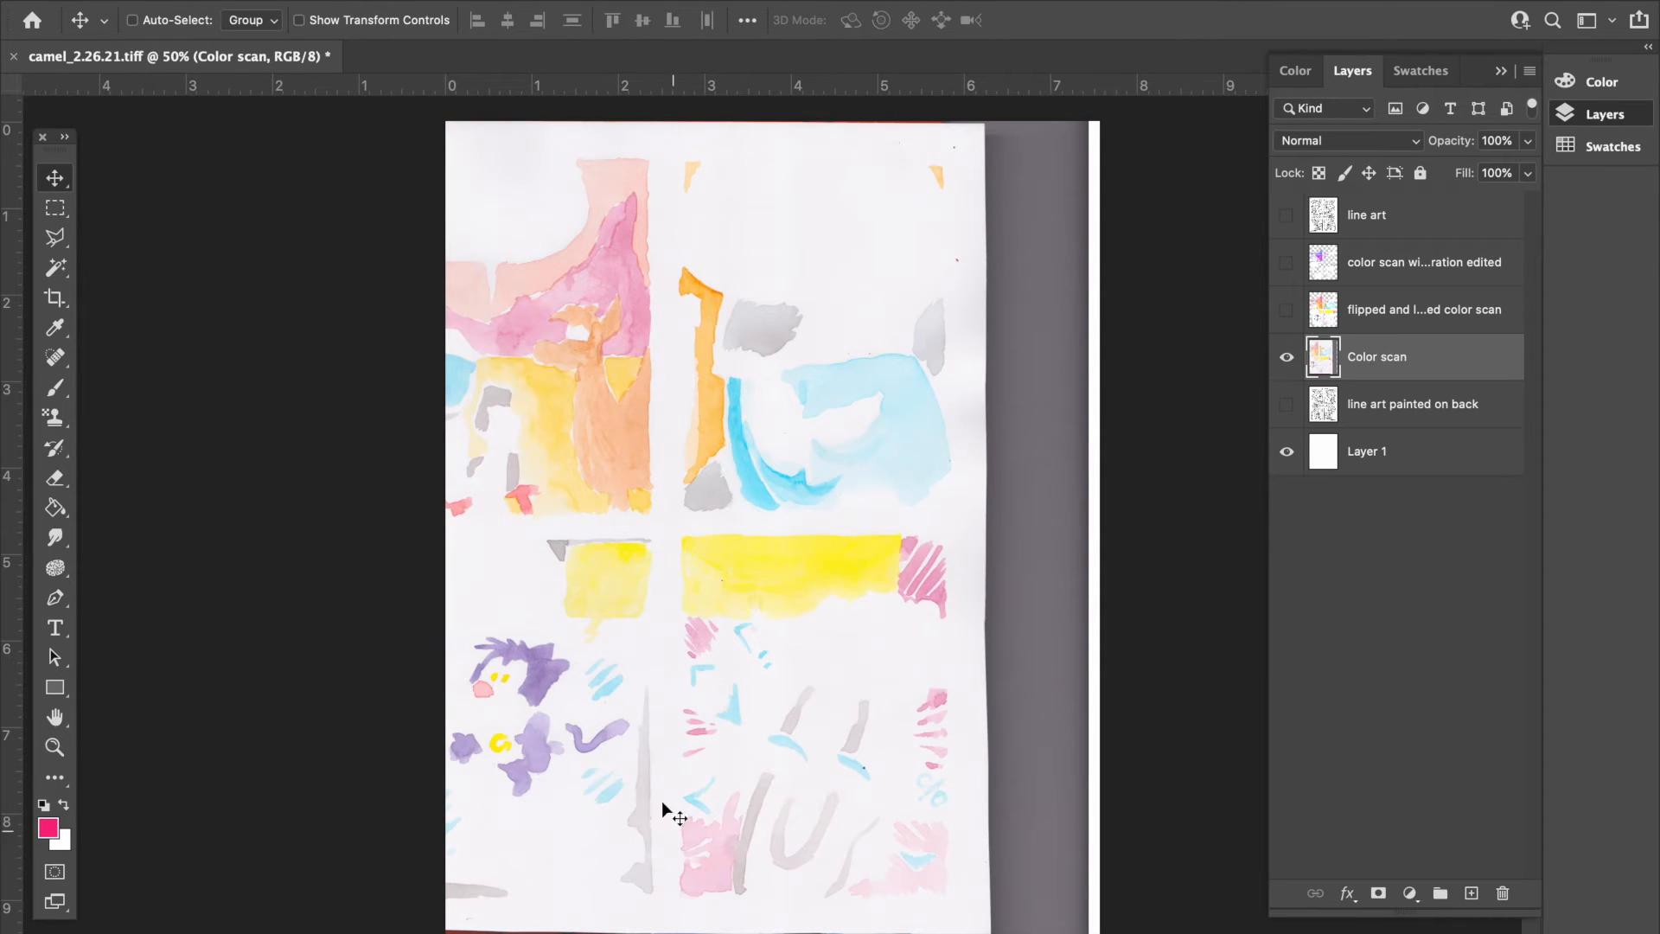
drag(640, 563, 709, 564)
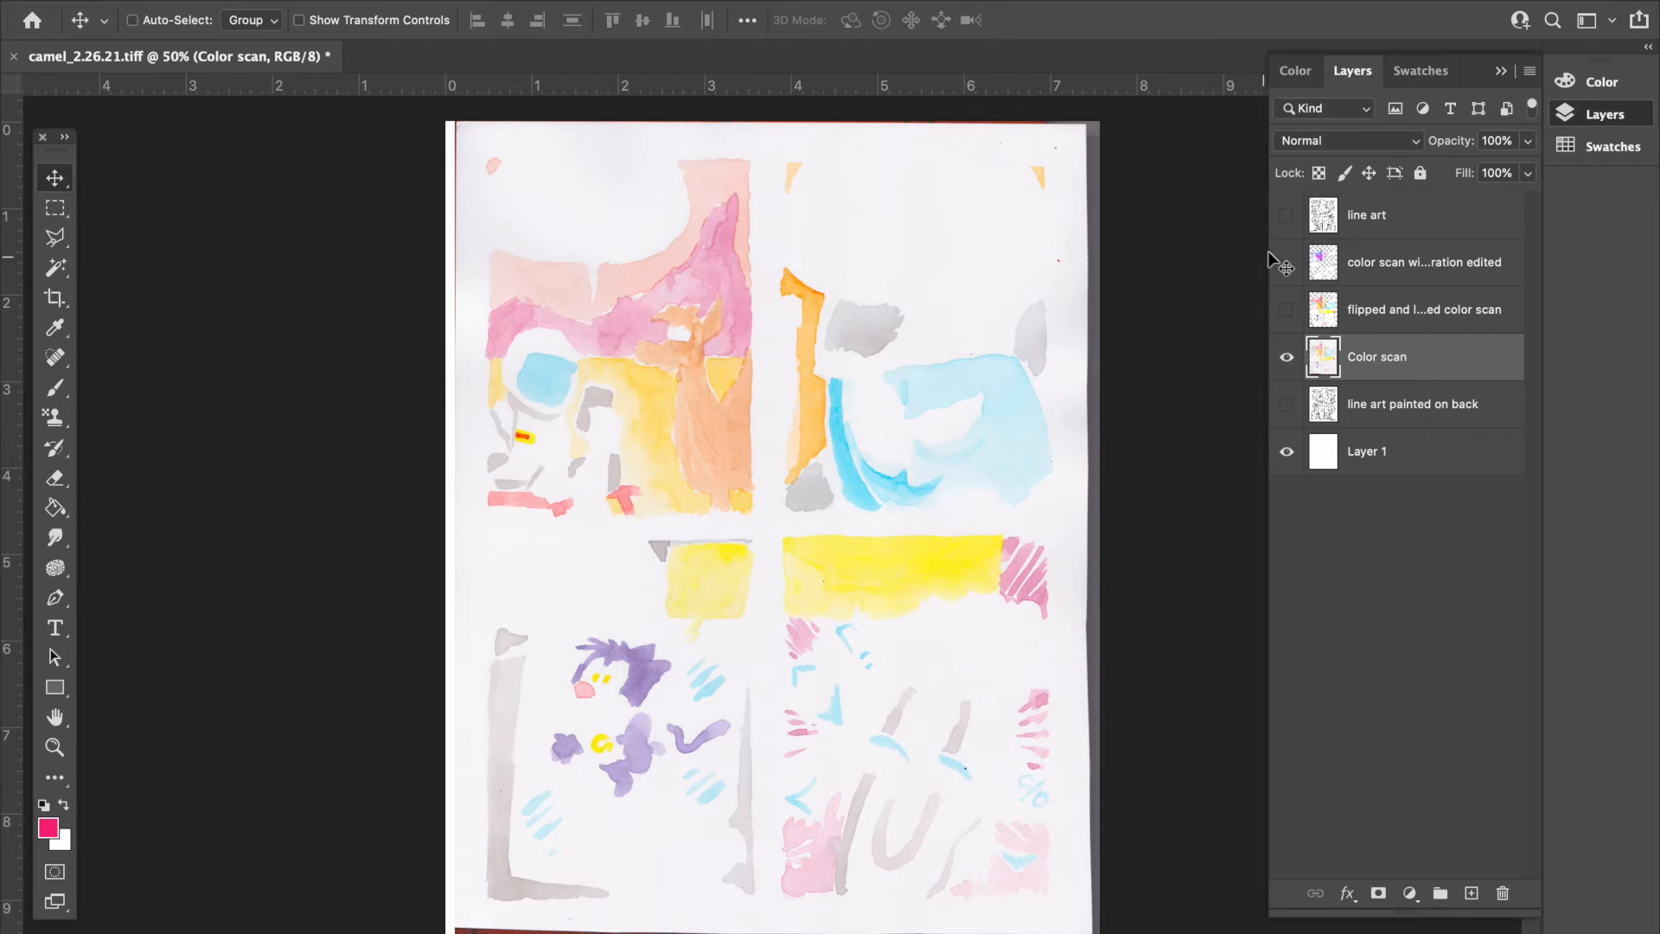
- Show the line art layer and line up the Color scan layer with the inked comic panels
click(1287, 216)
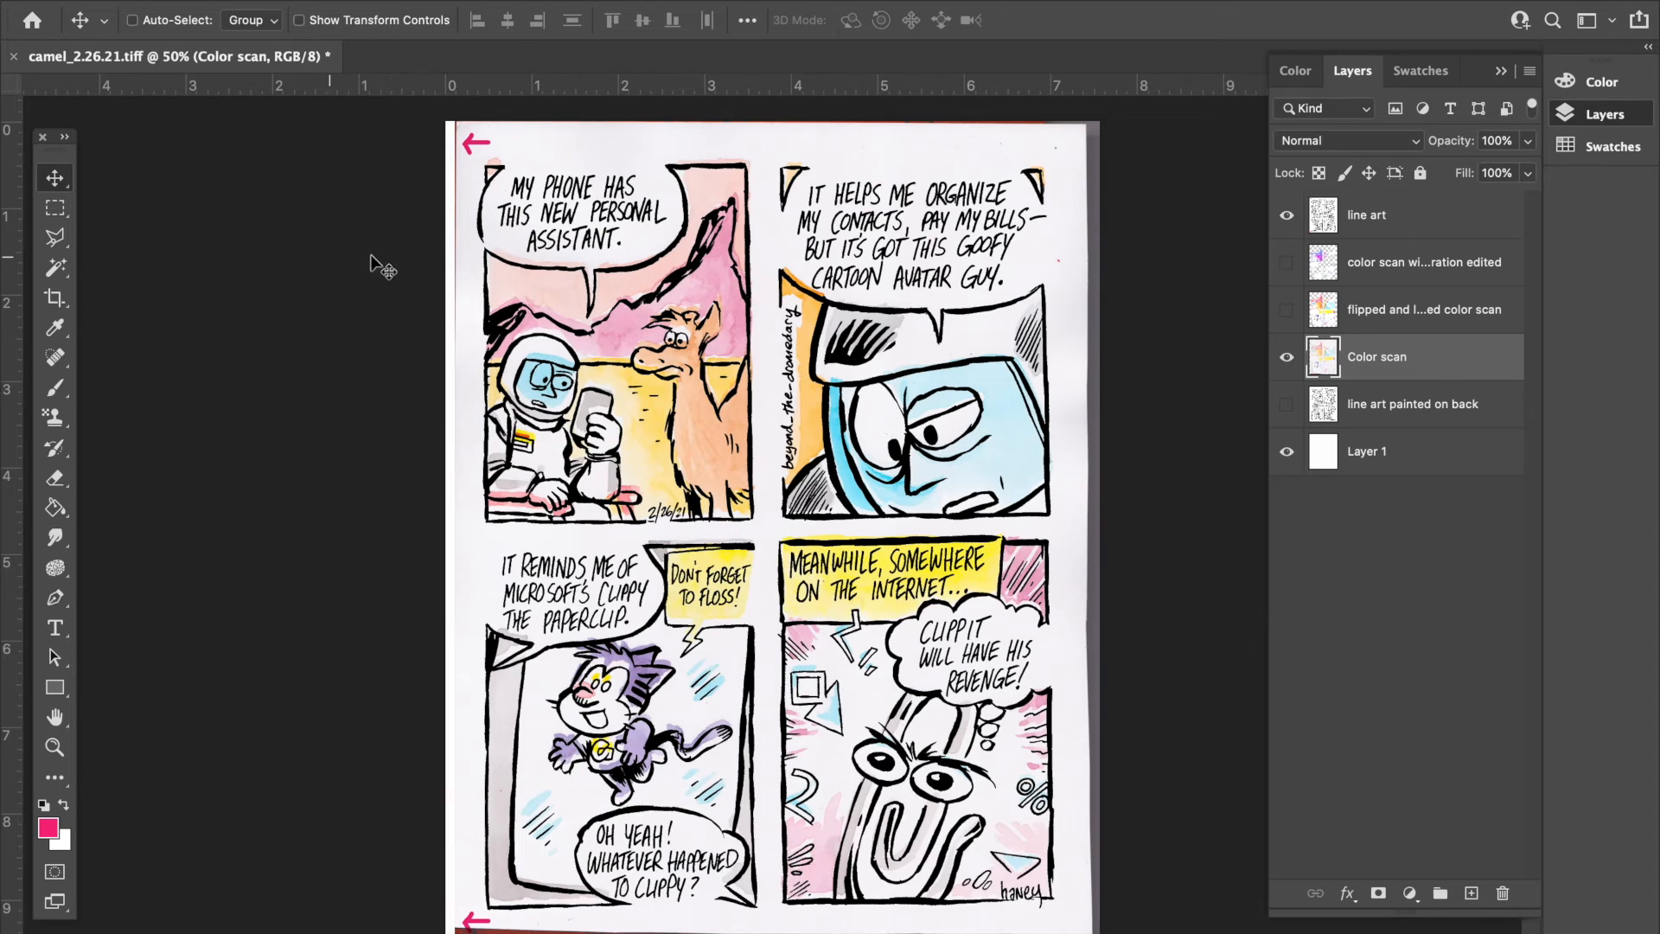
key(super+plus)
key(super+plus)
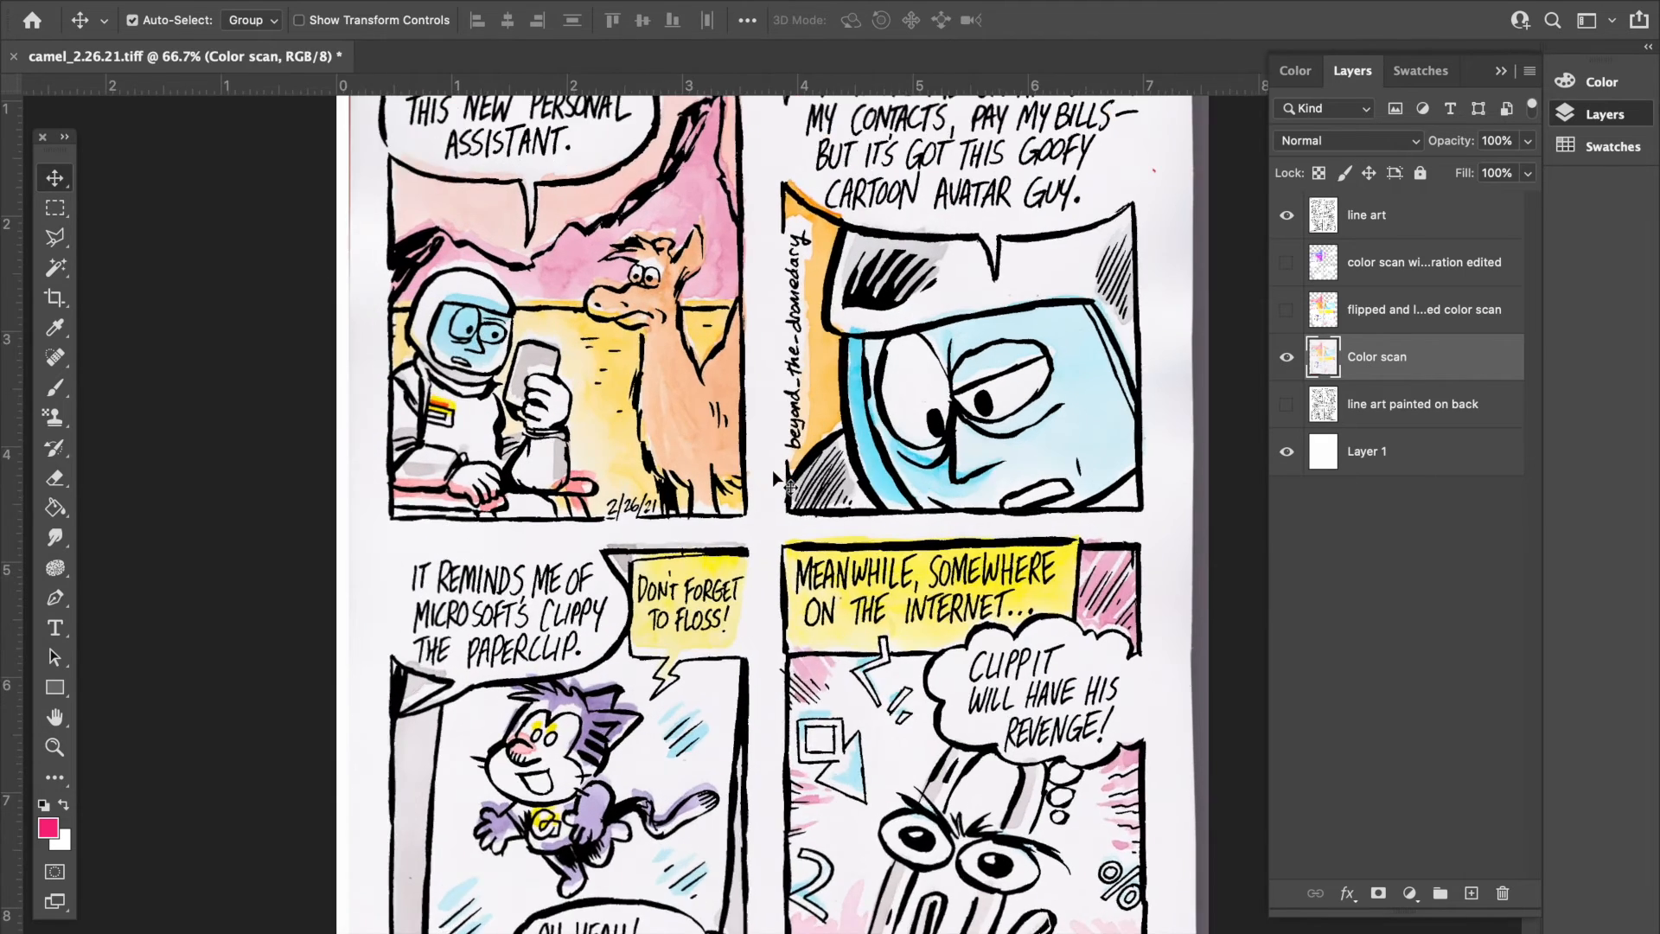
scroll(774, 474, up, 3)
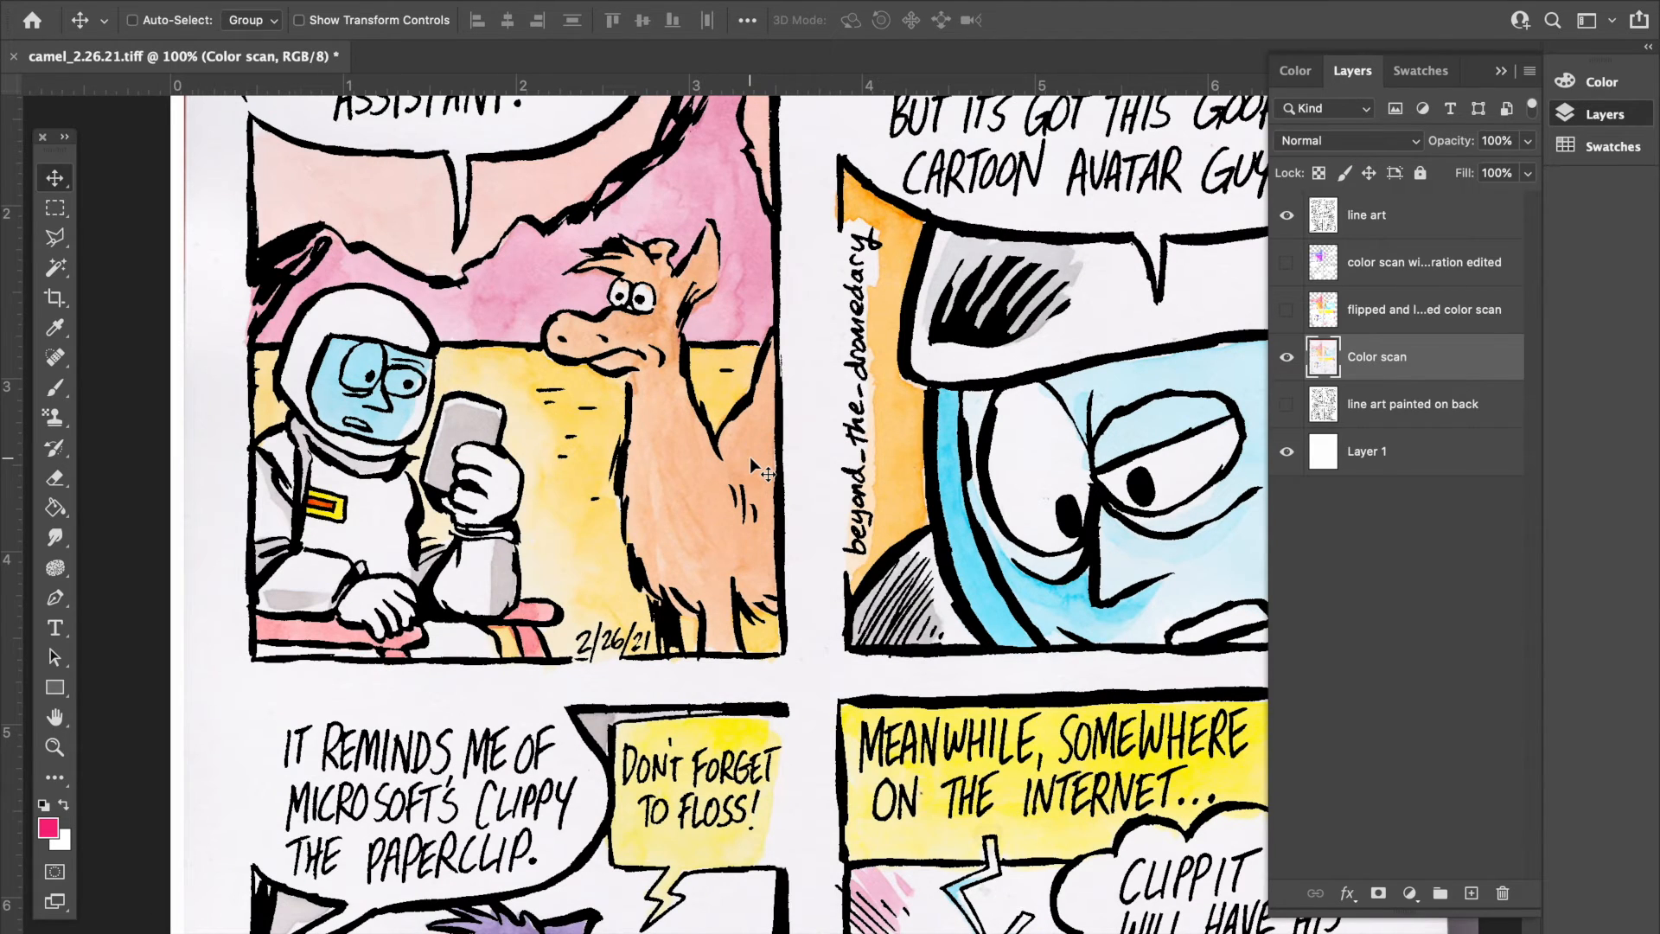
scroll(750, 457, right, 5)
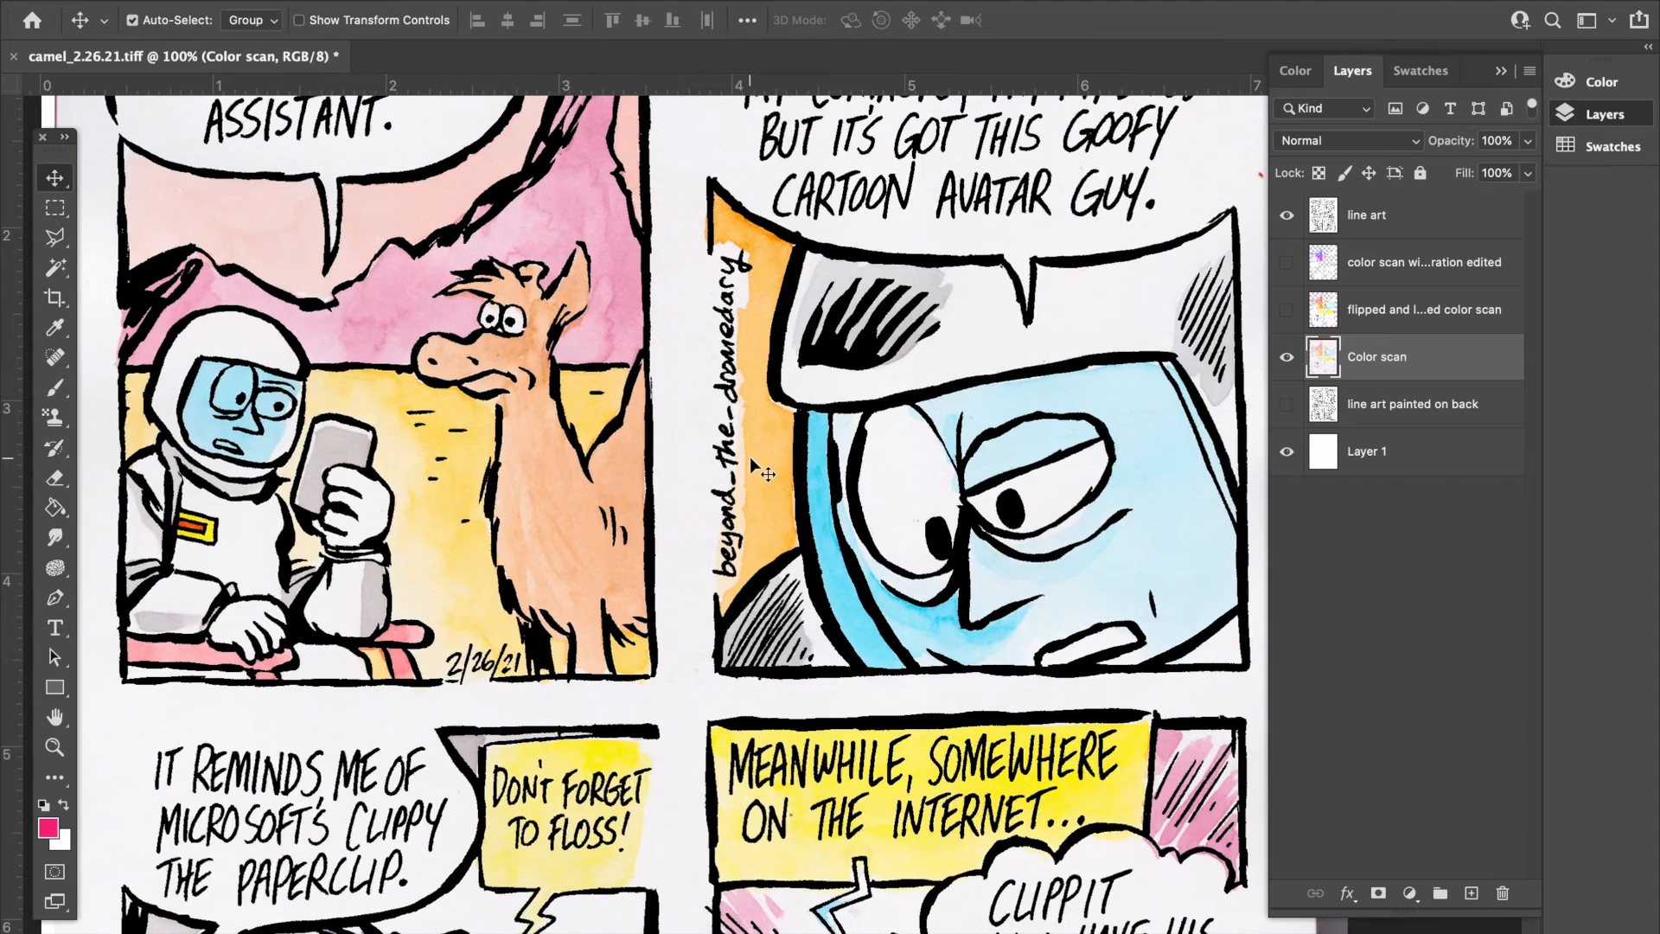
scroll(750, 457, down, 1)
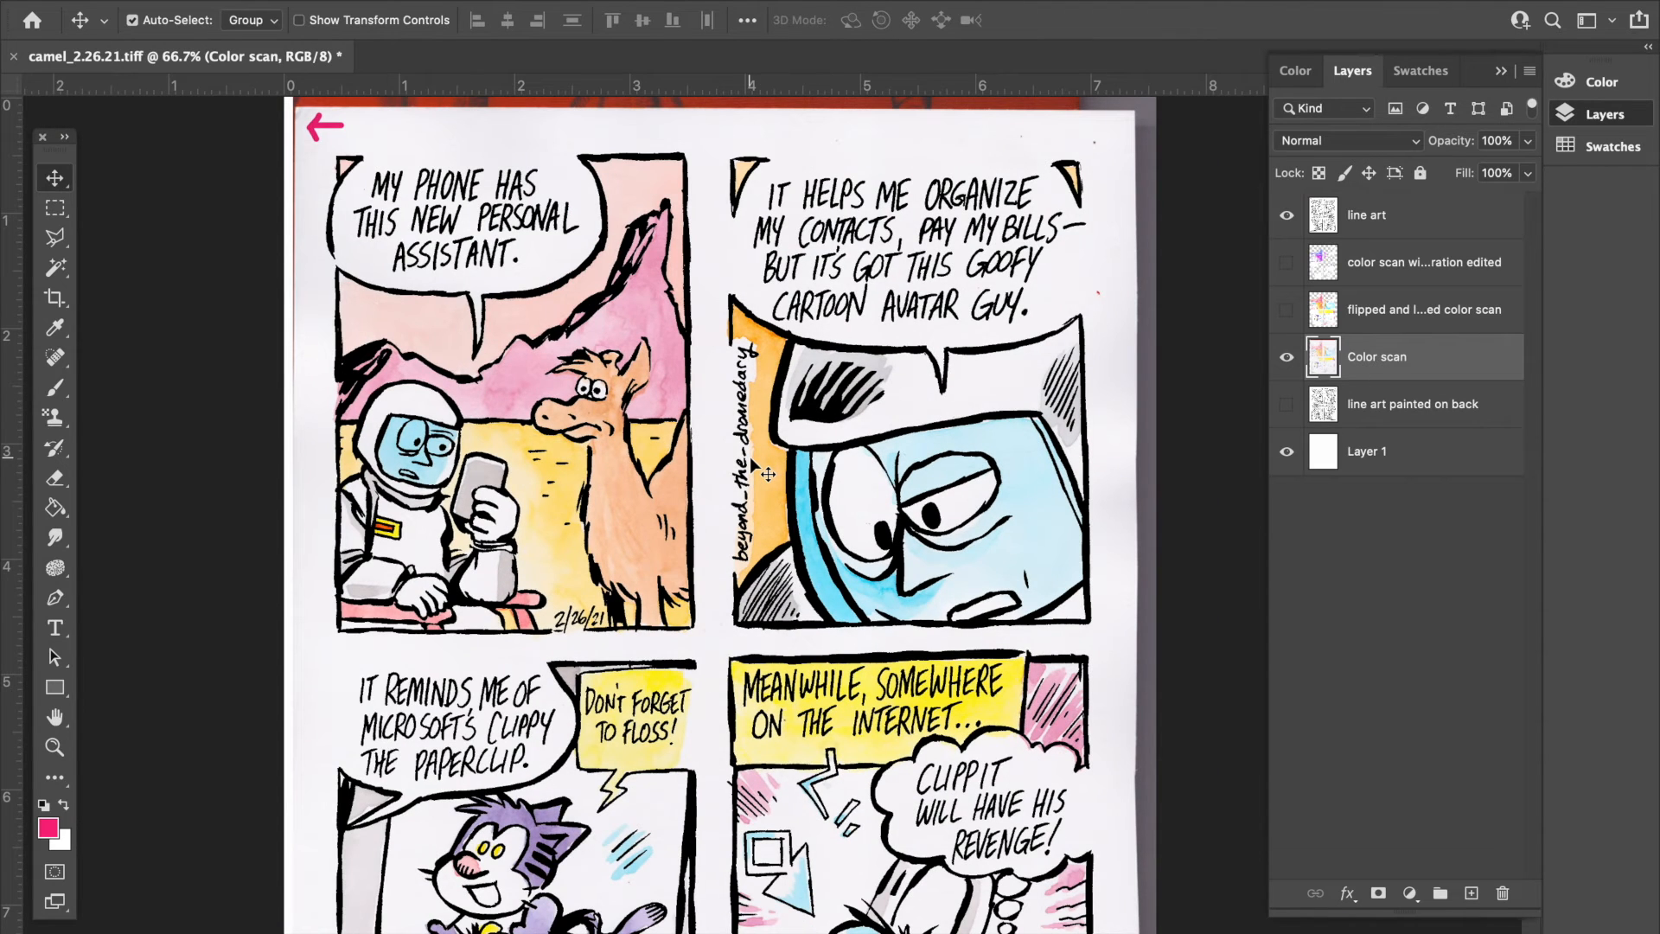
scroll(751, 459, down, 3)
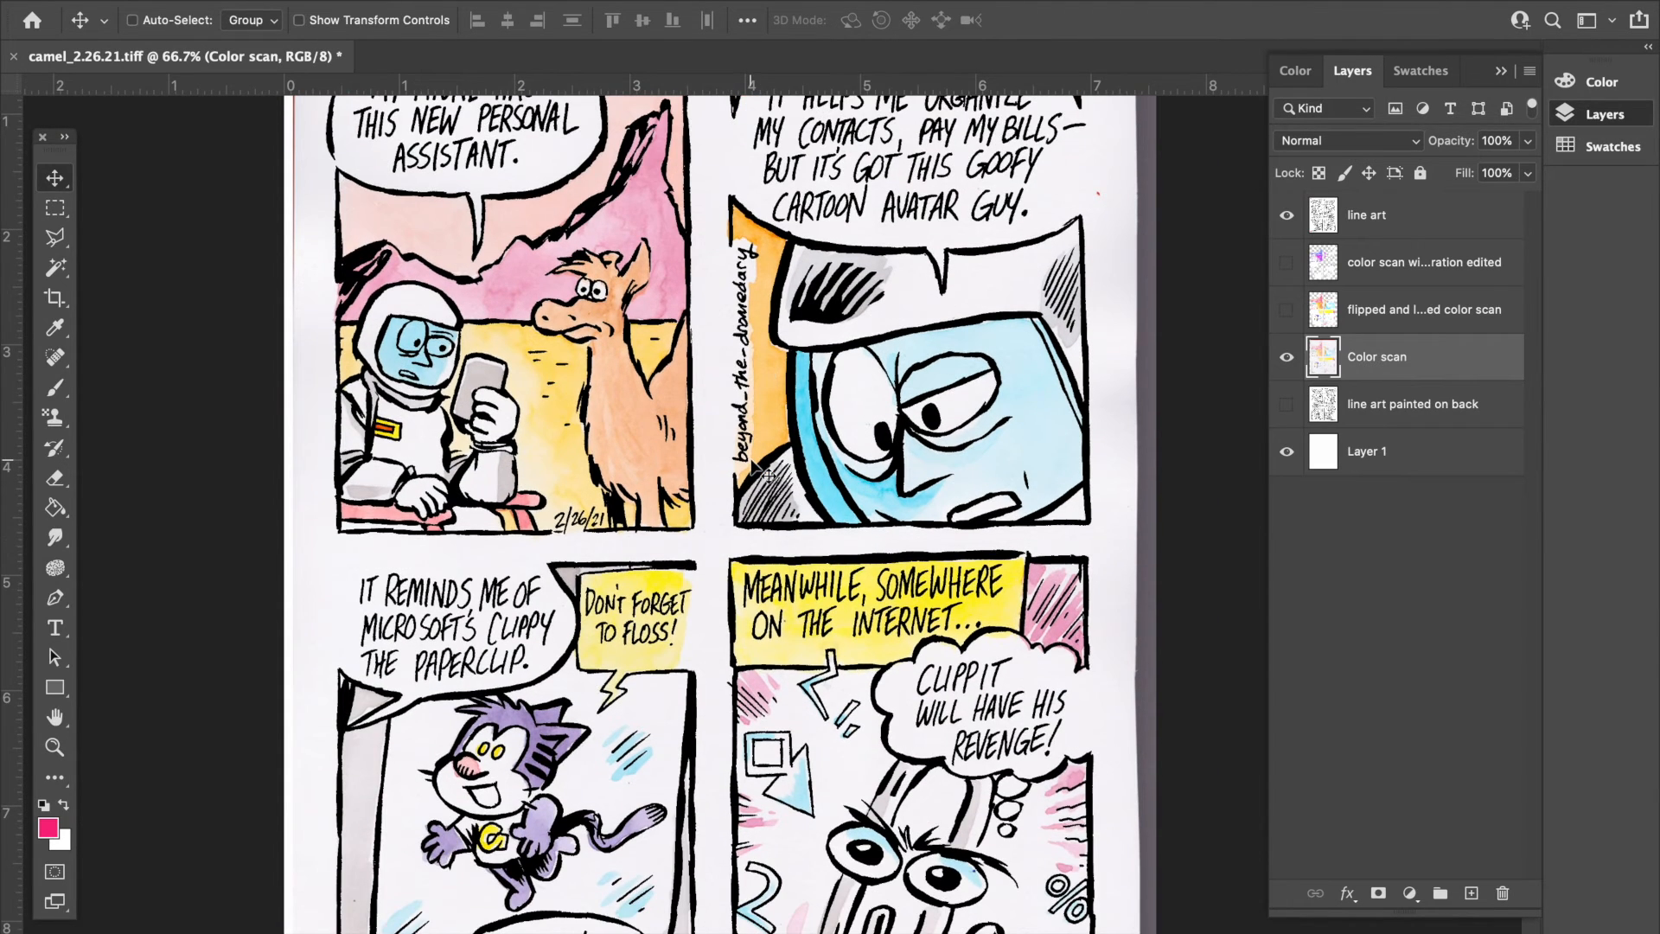
scroll(767, 474, down, 1)
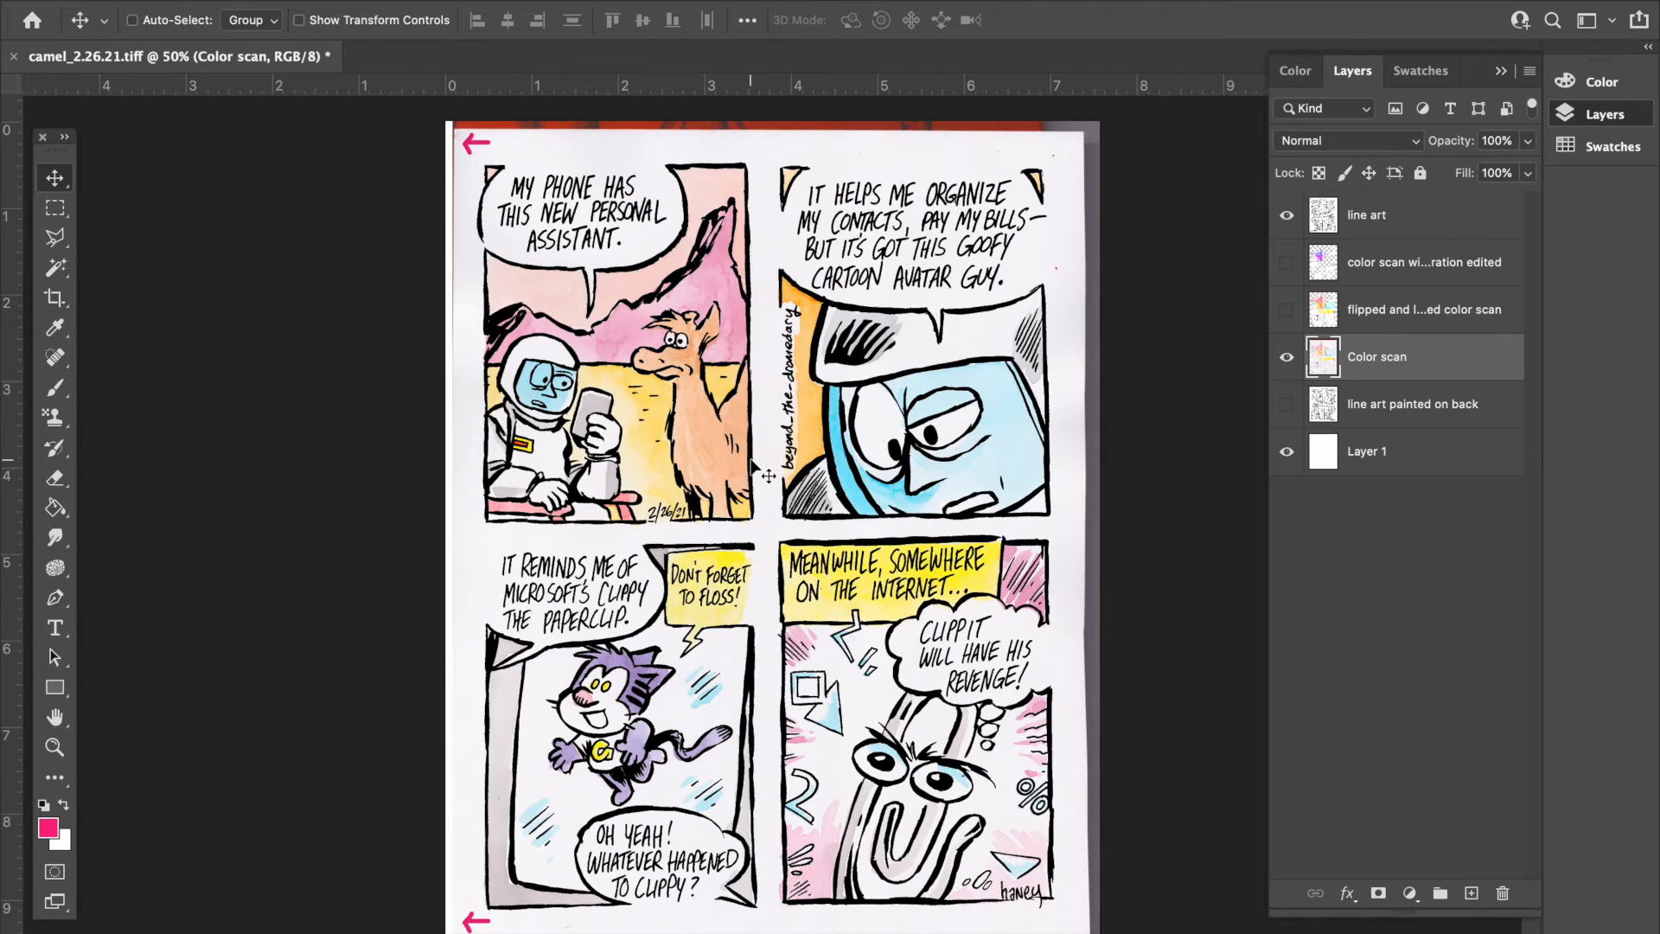
- Swap the visible Color scan layer for the flipped color scan, and that one for the color scan with saturation edited layer
click(1288, 359)
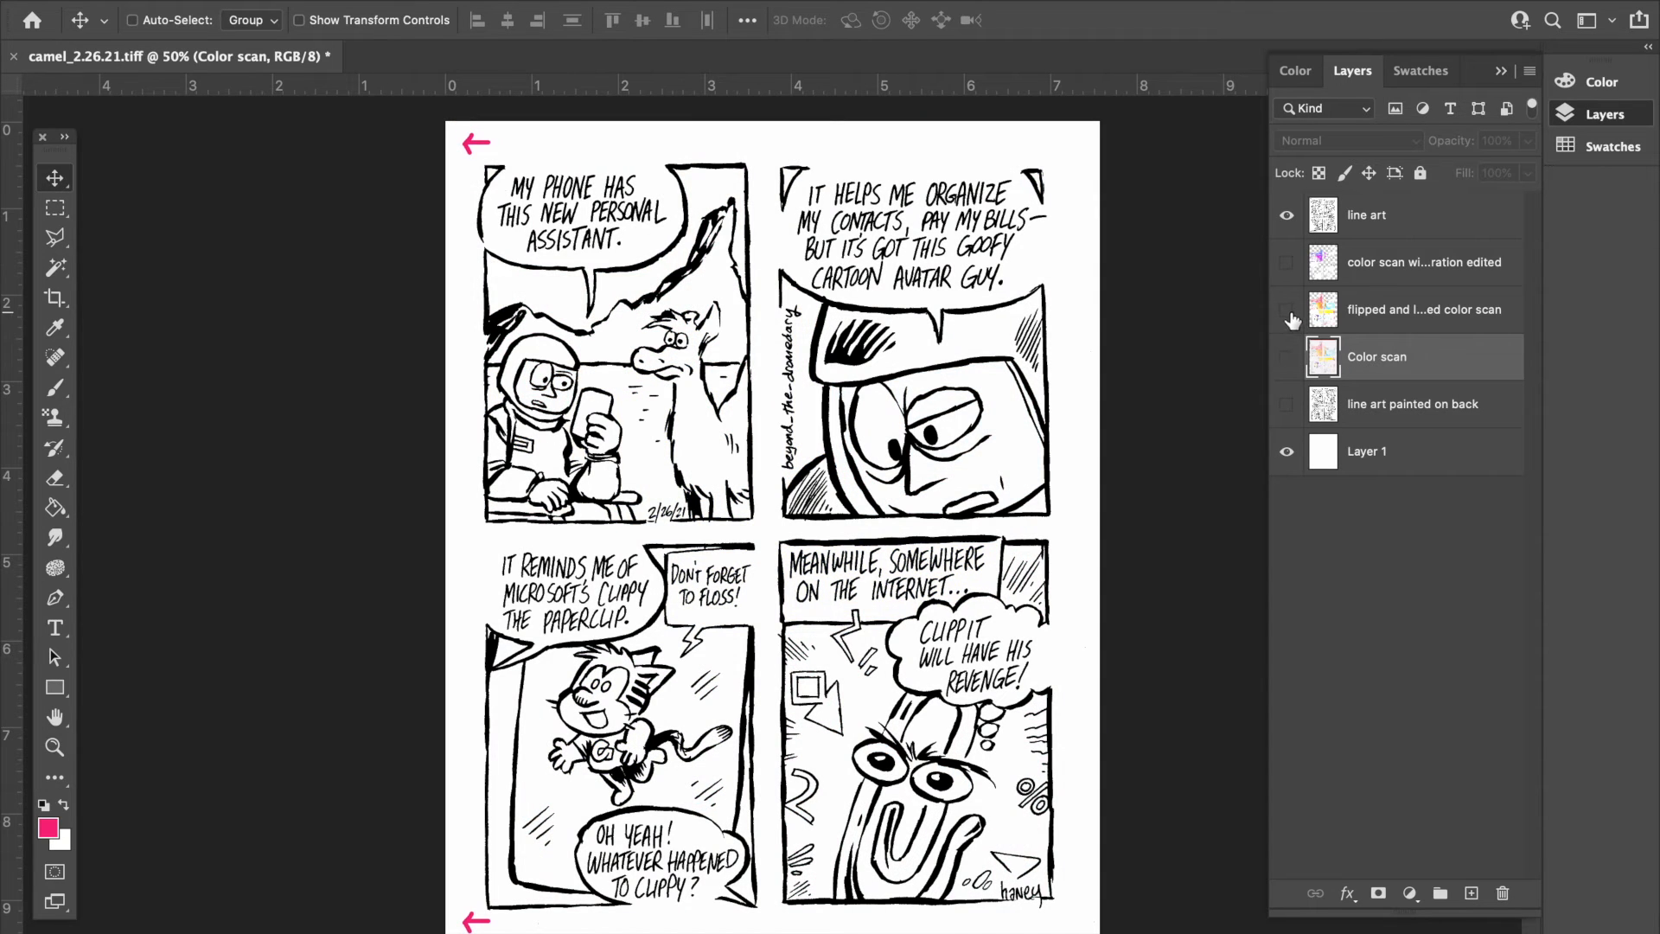
click(1287, 312)
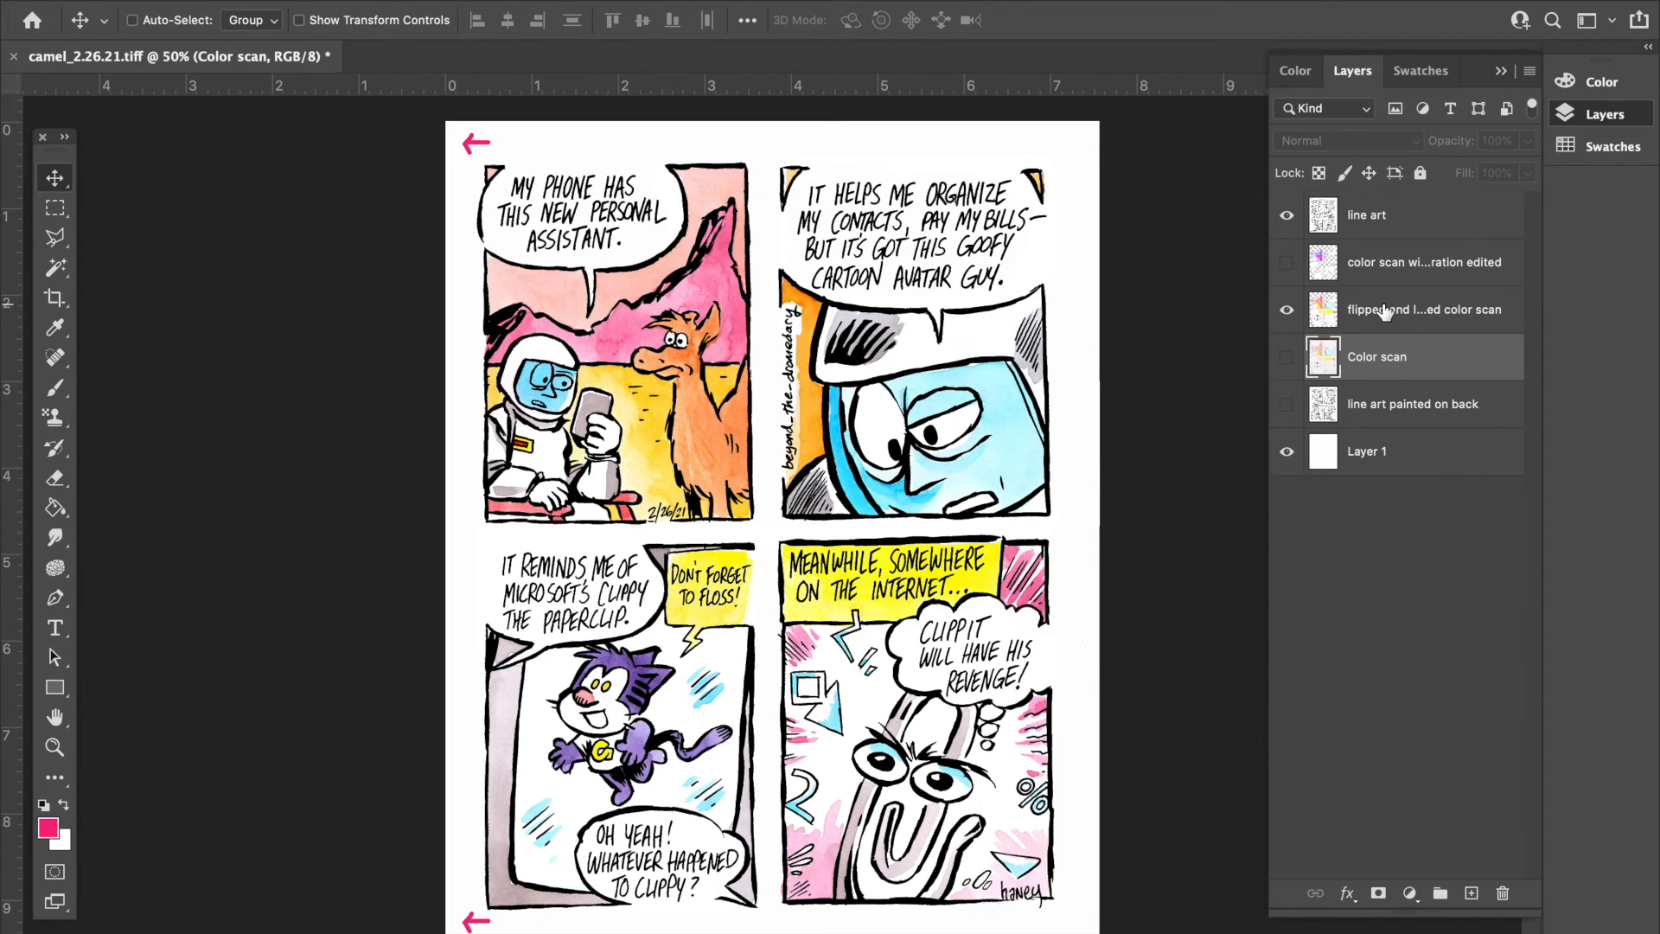
click(1287, 311)
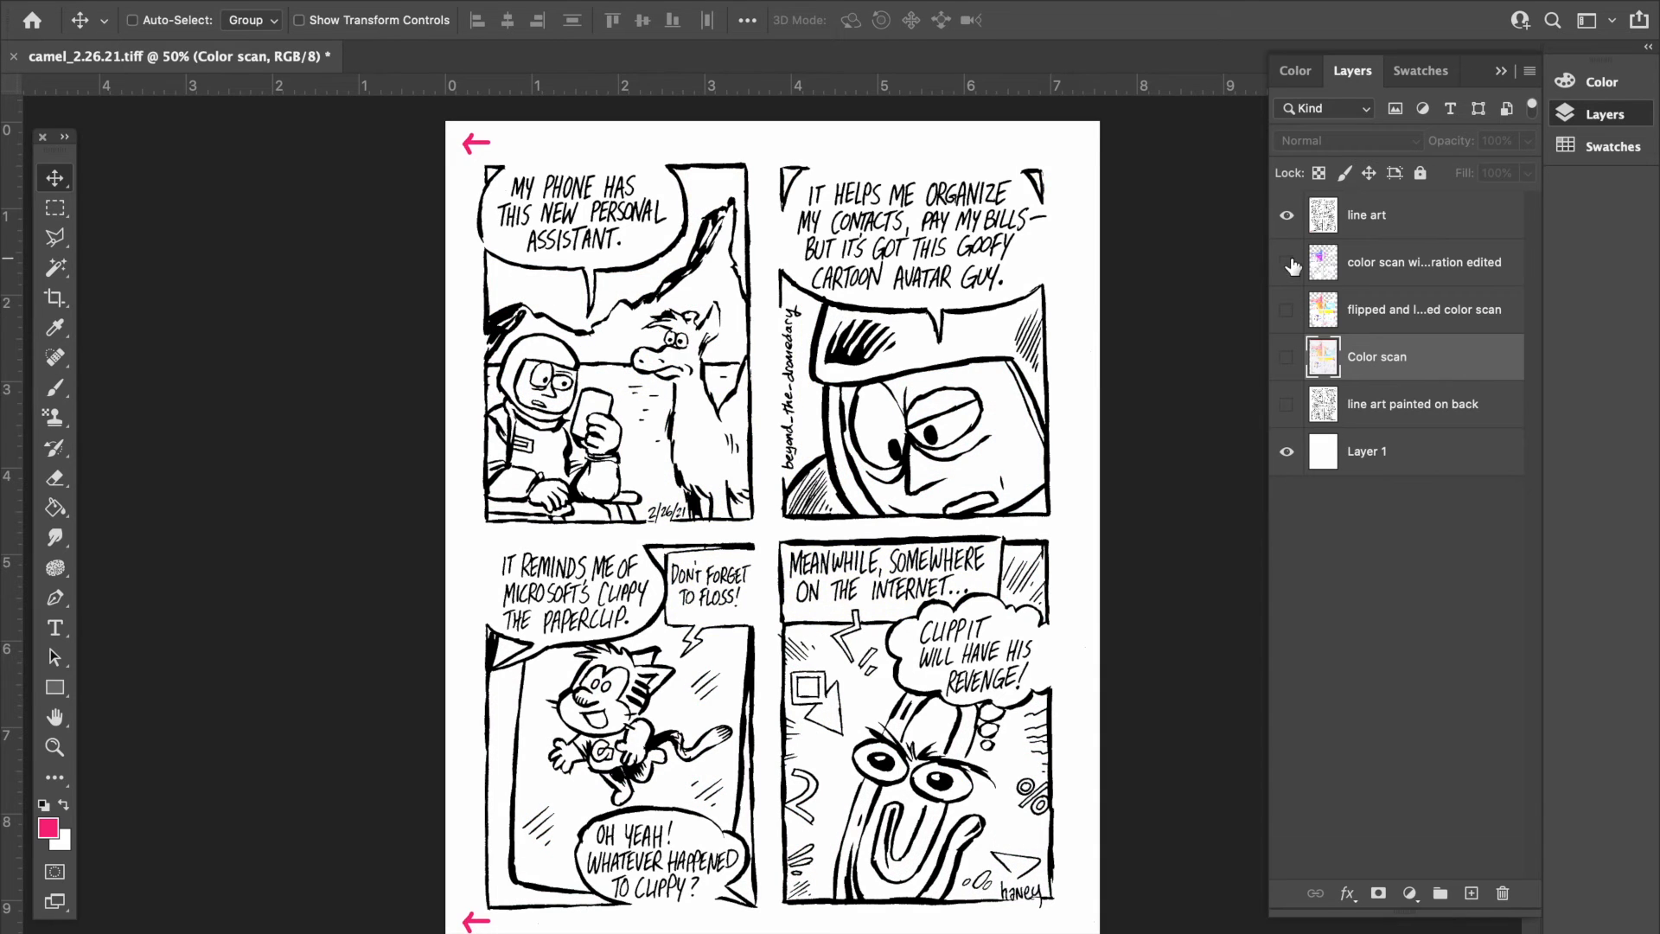
click(1290, 264)
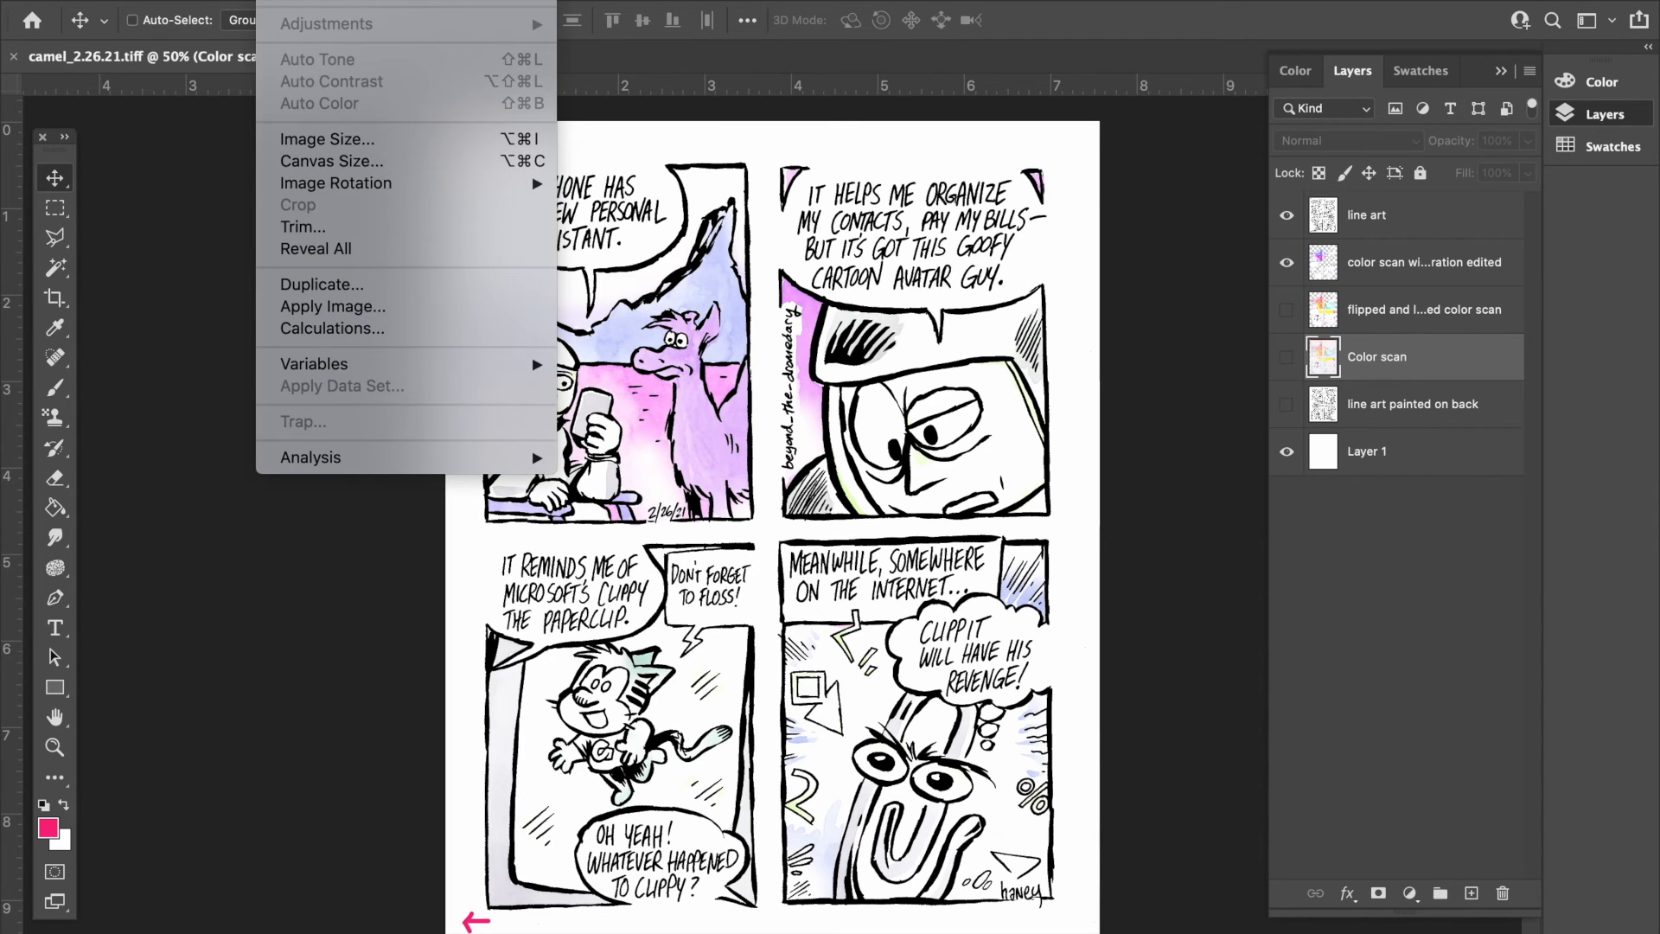
- Open Hue/Saturation for the color scan with saturation edited layer and accept it with the default values
click(1391, 265)
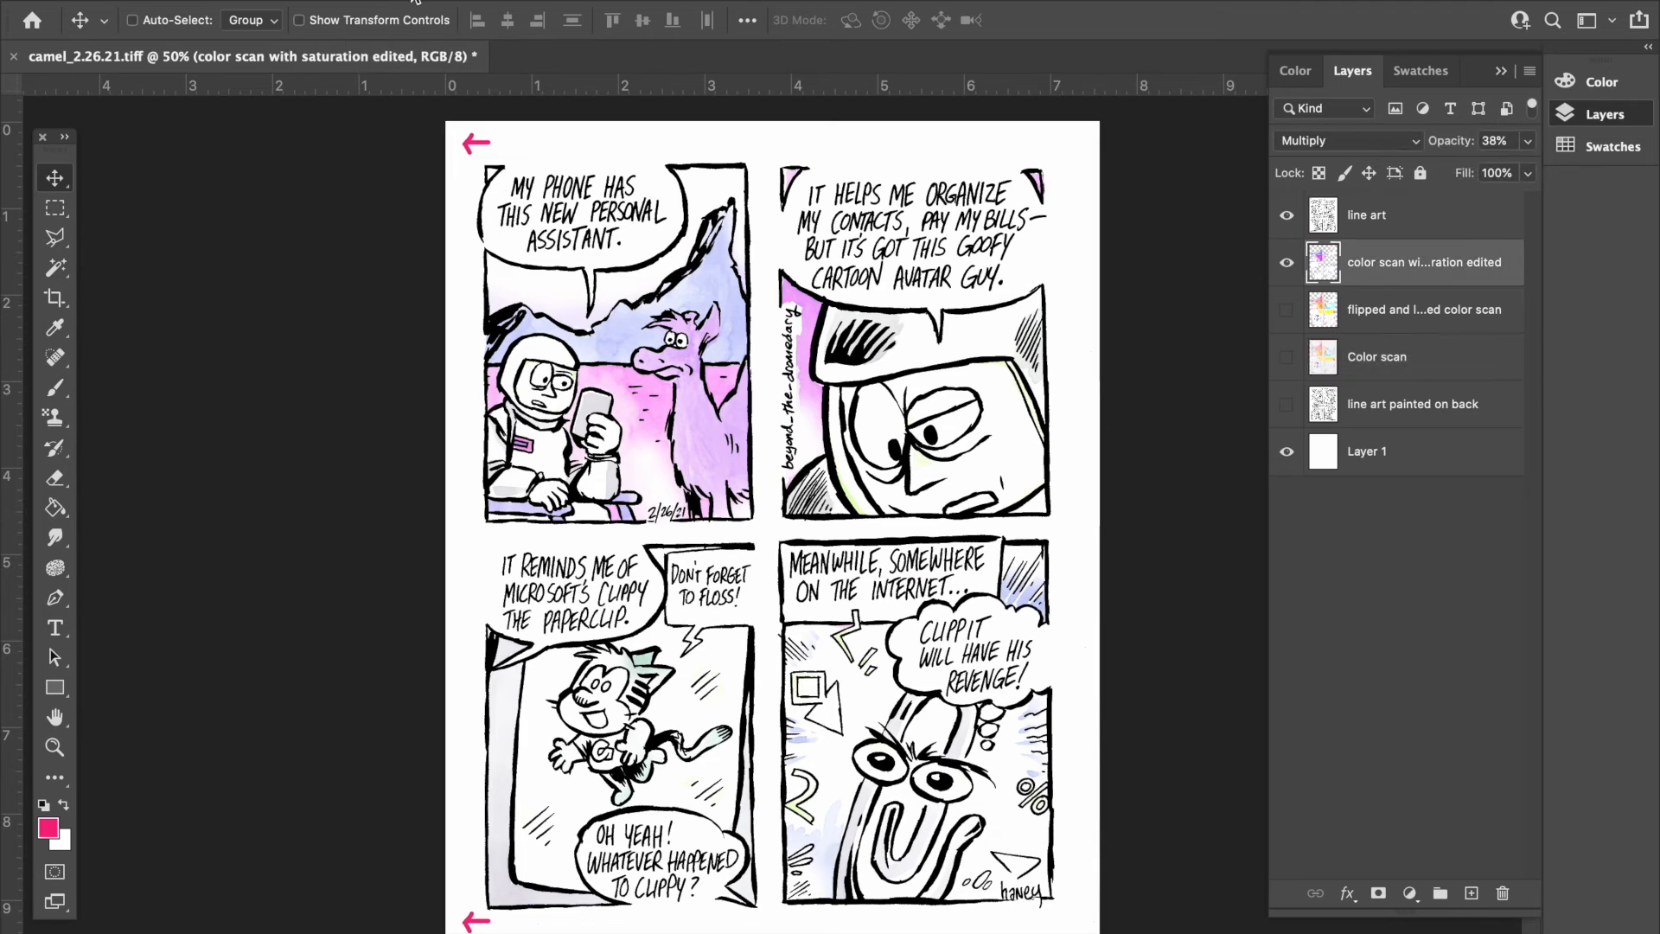
click(278, 2)
mouse_move(359, 27)
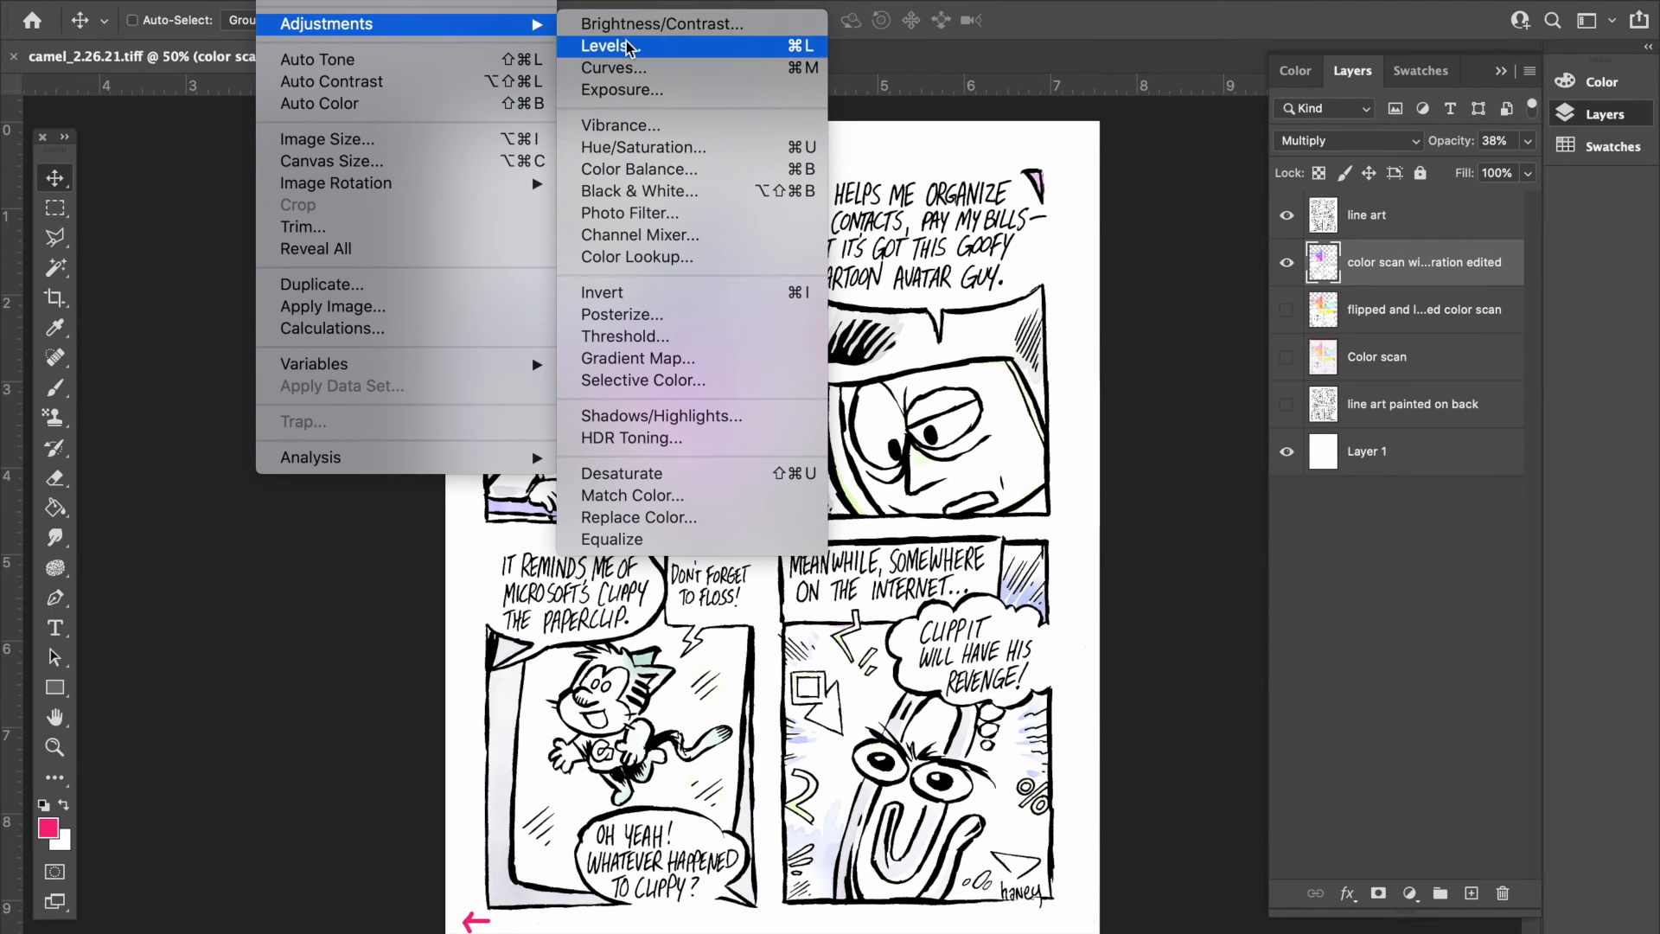
click(641, 147)
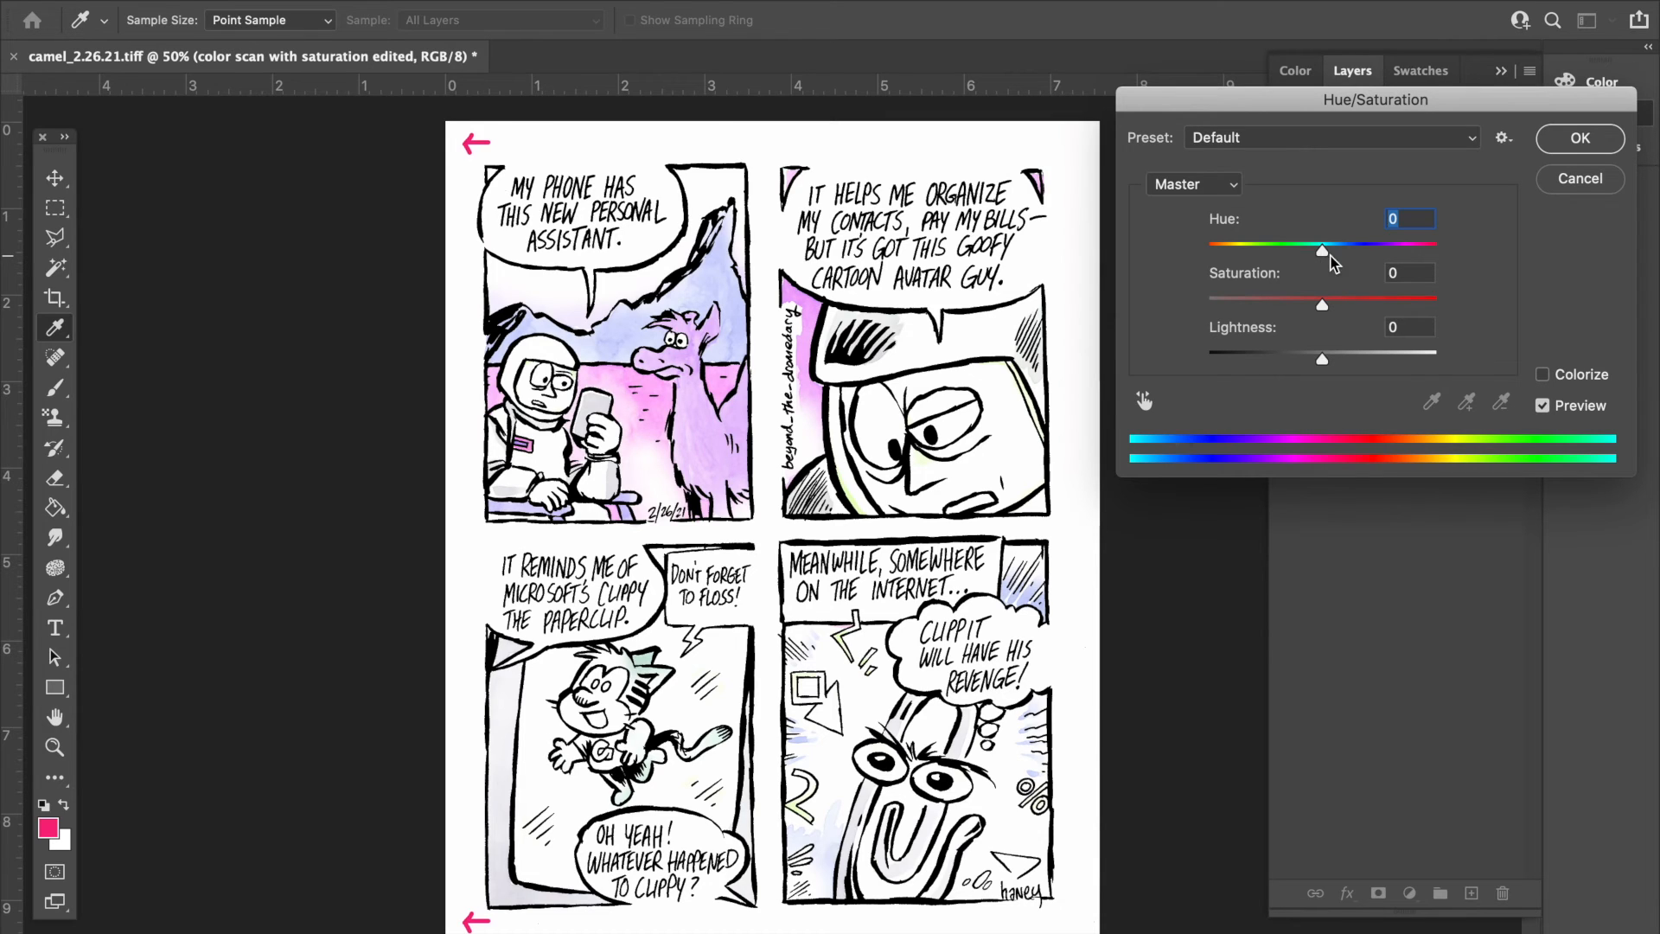
click(1582, 138)
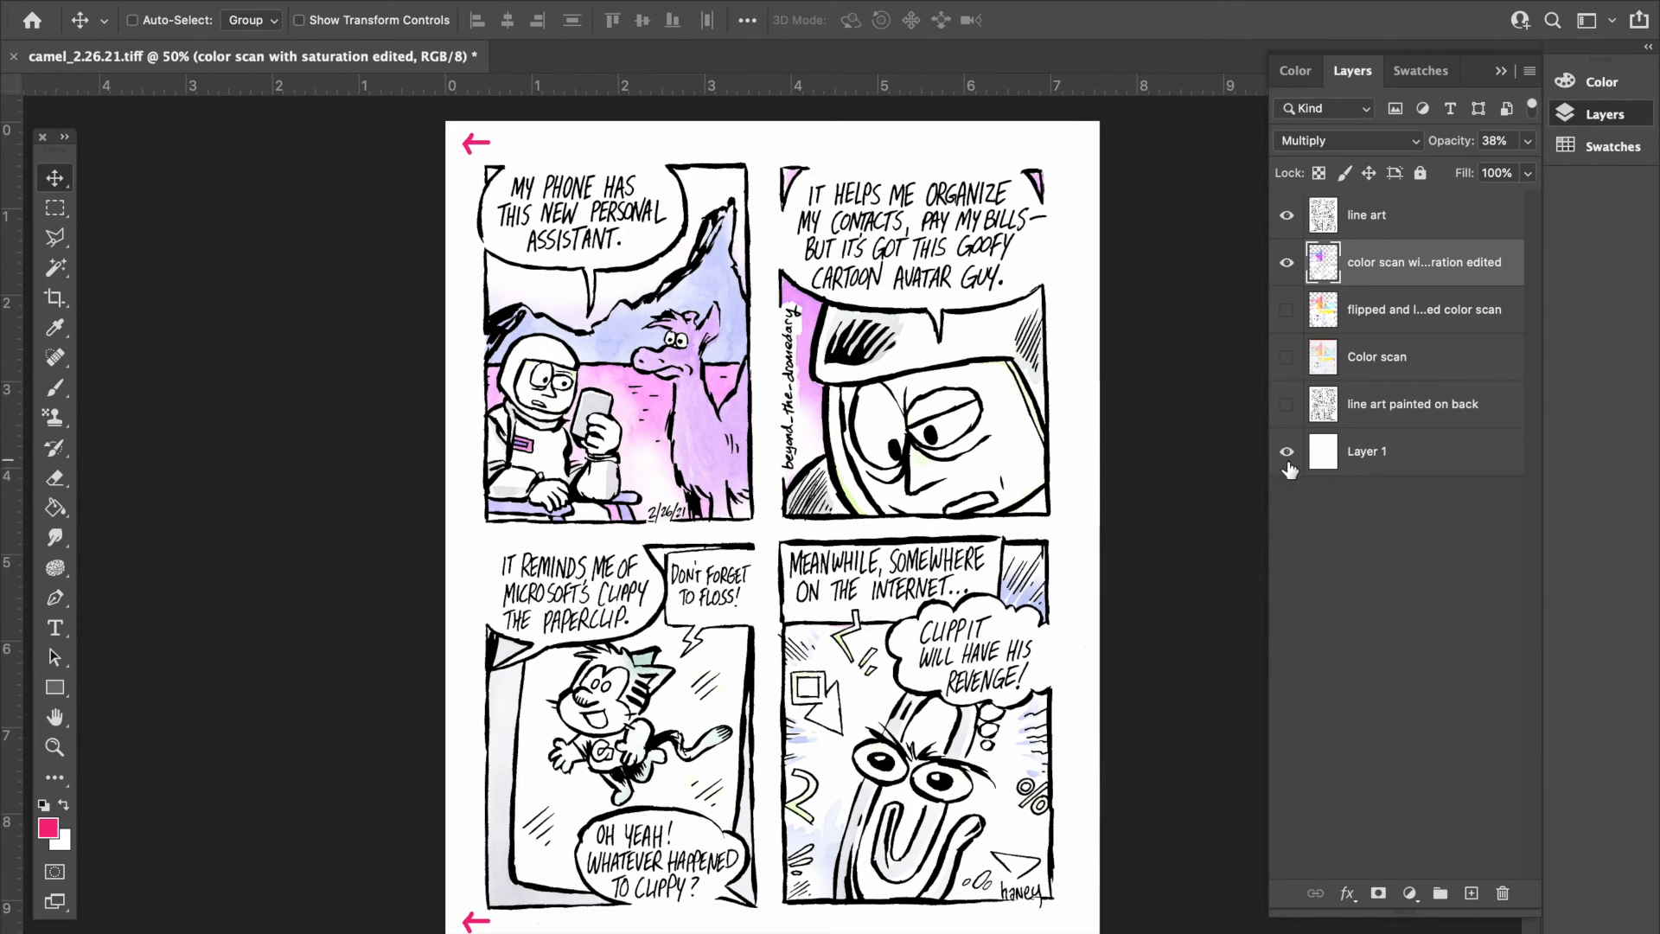
- Isolate the color scan with saturation edited layer by hiding line art and Layer 1, and raise its opacity to 100%
click(1287, 215)
click(1286, 452)
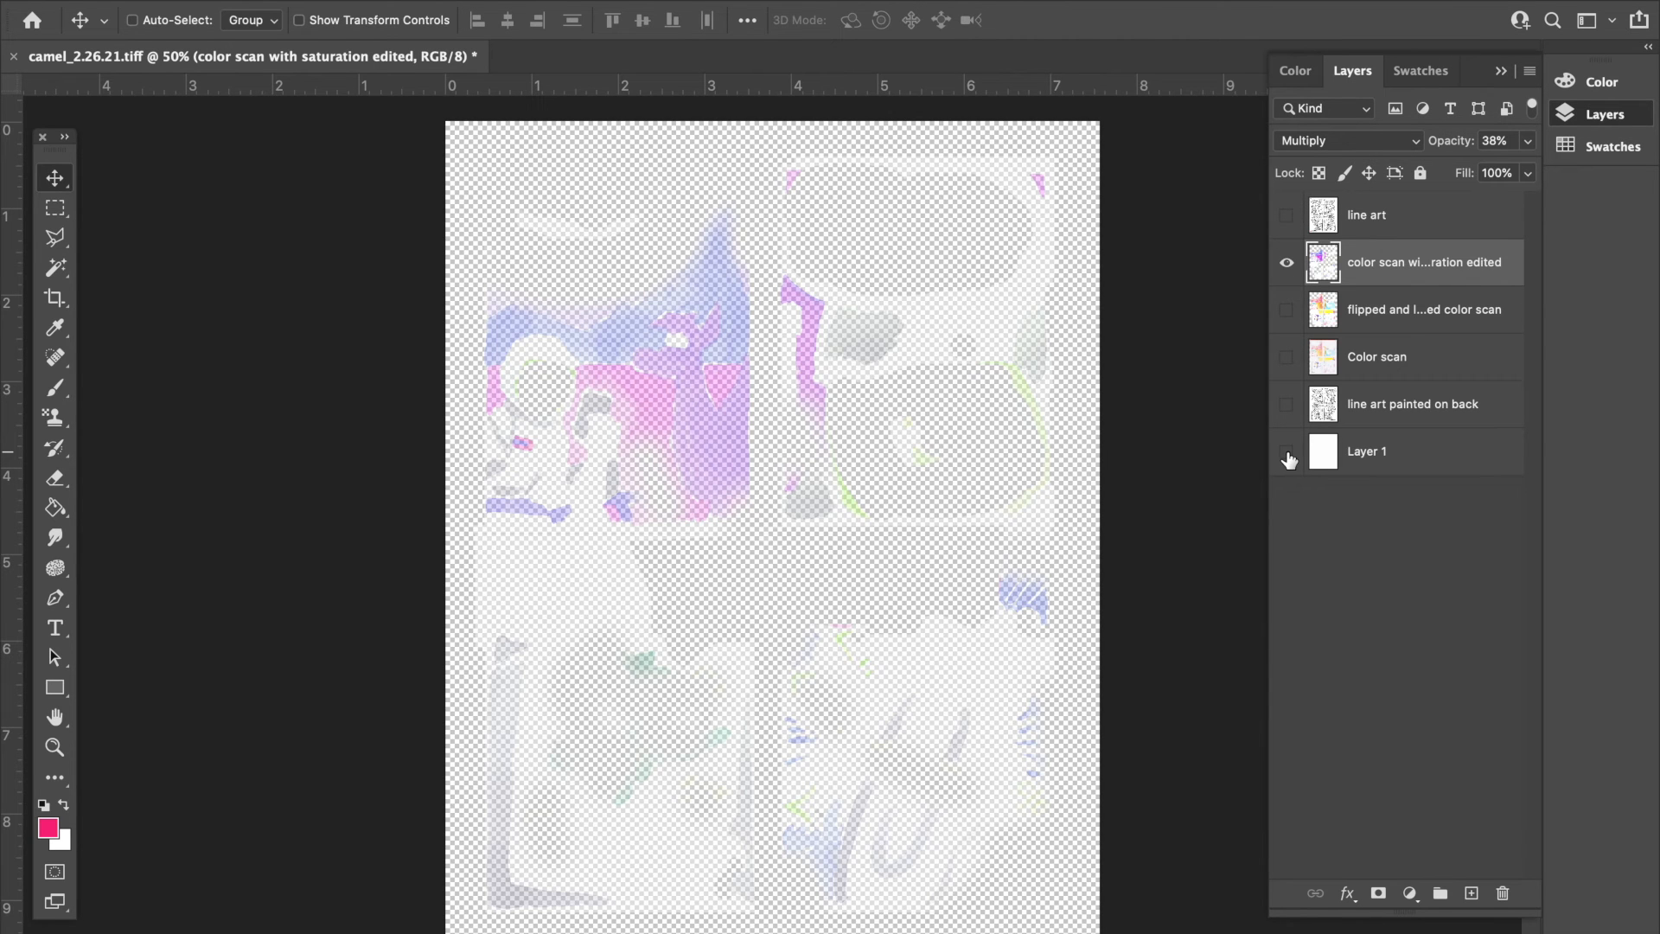
click(1529, 142)
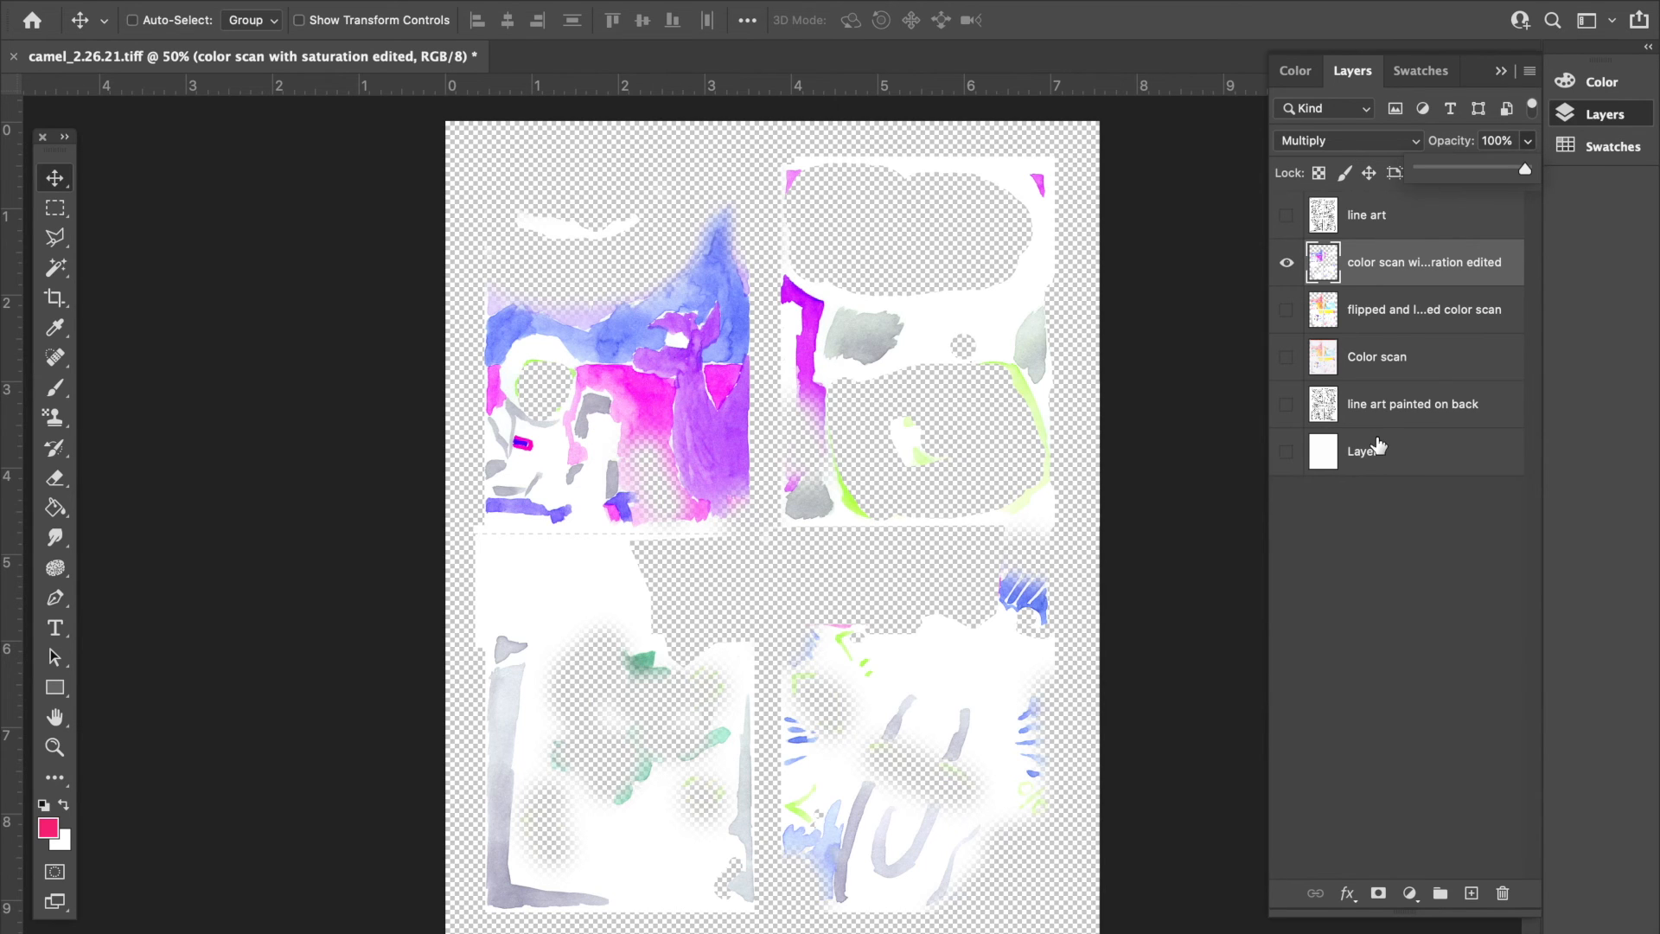
- Show the flipped color scan and line art layers, and set the saturation-edited layer's opacity to 38%
click(1287, 310)
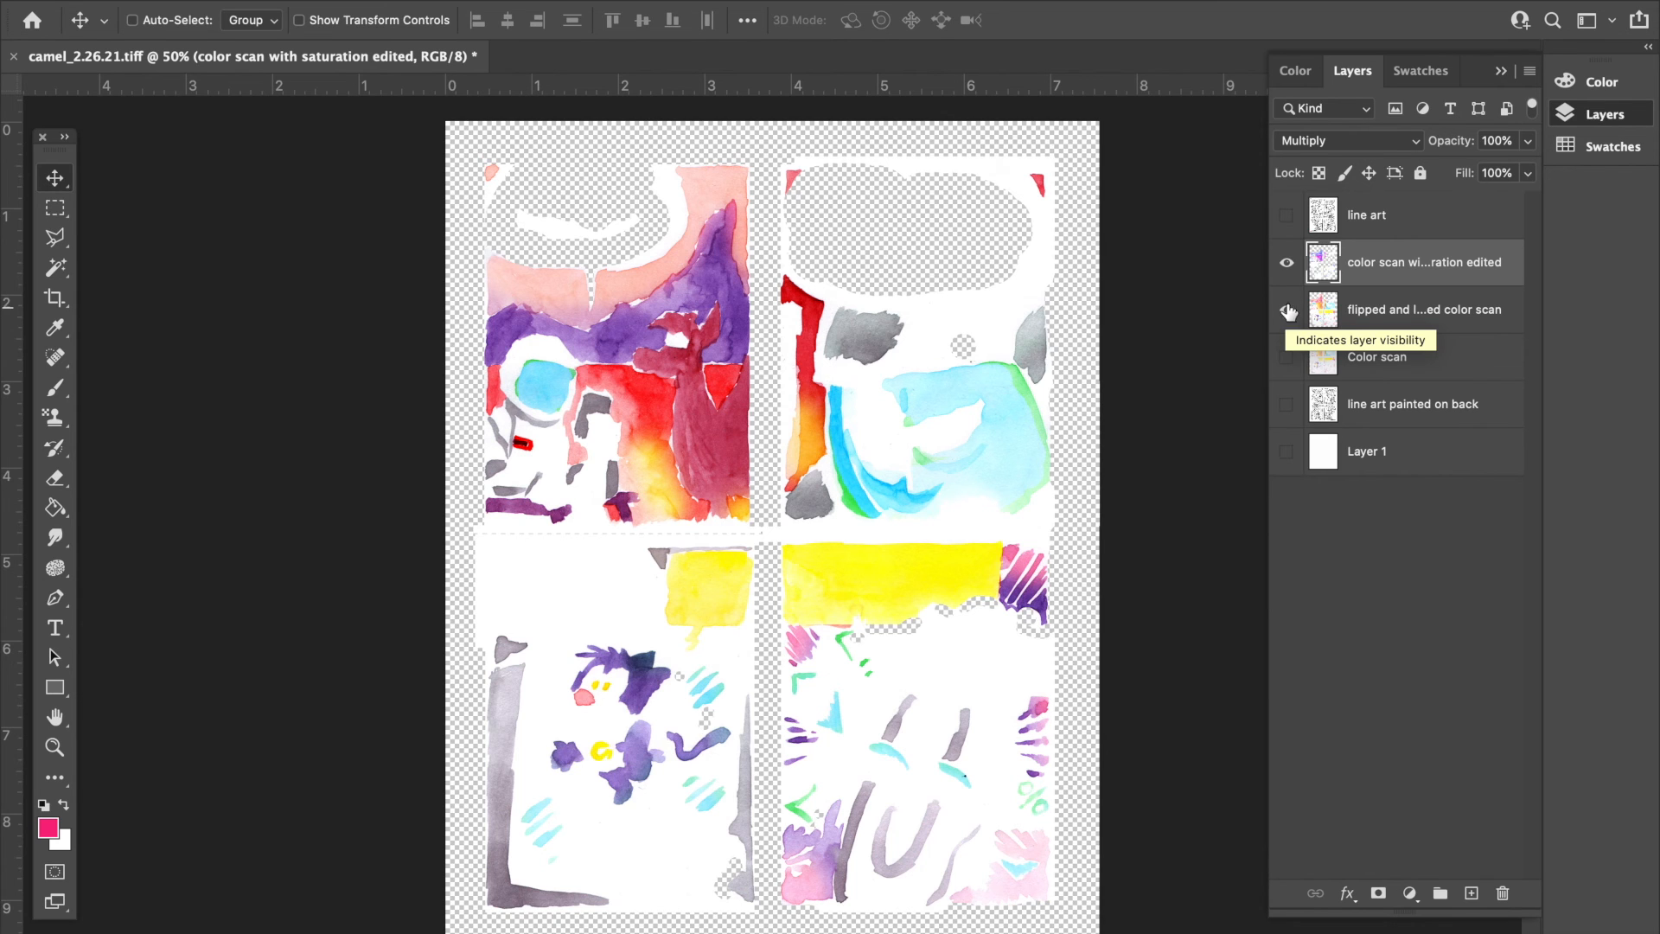
click(1288, 216)
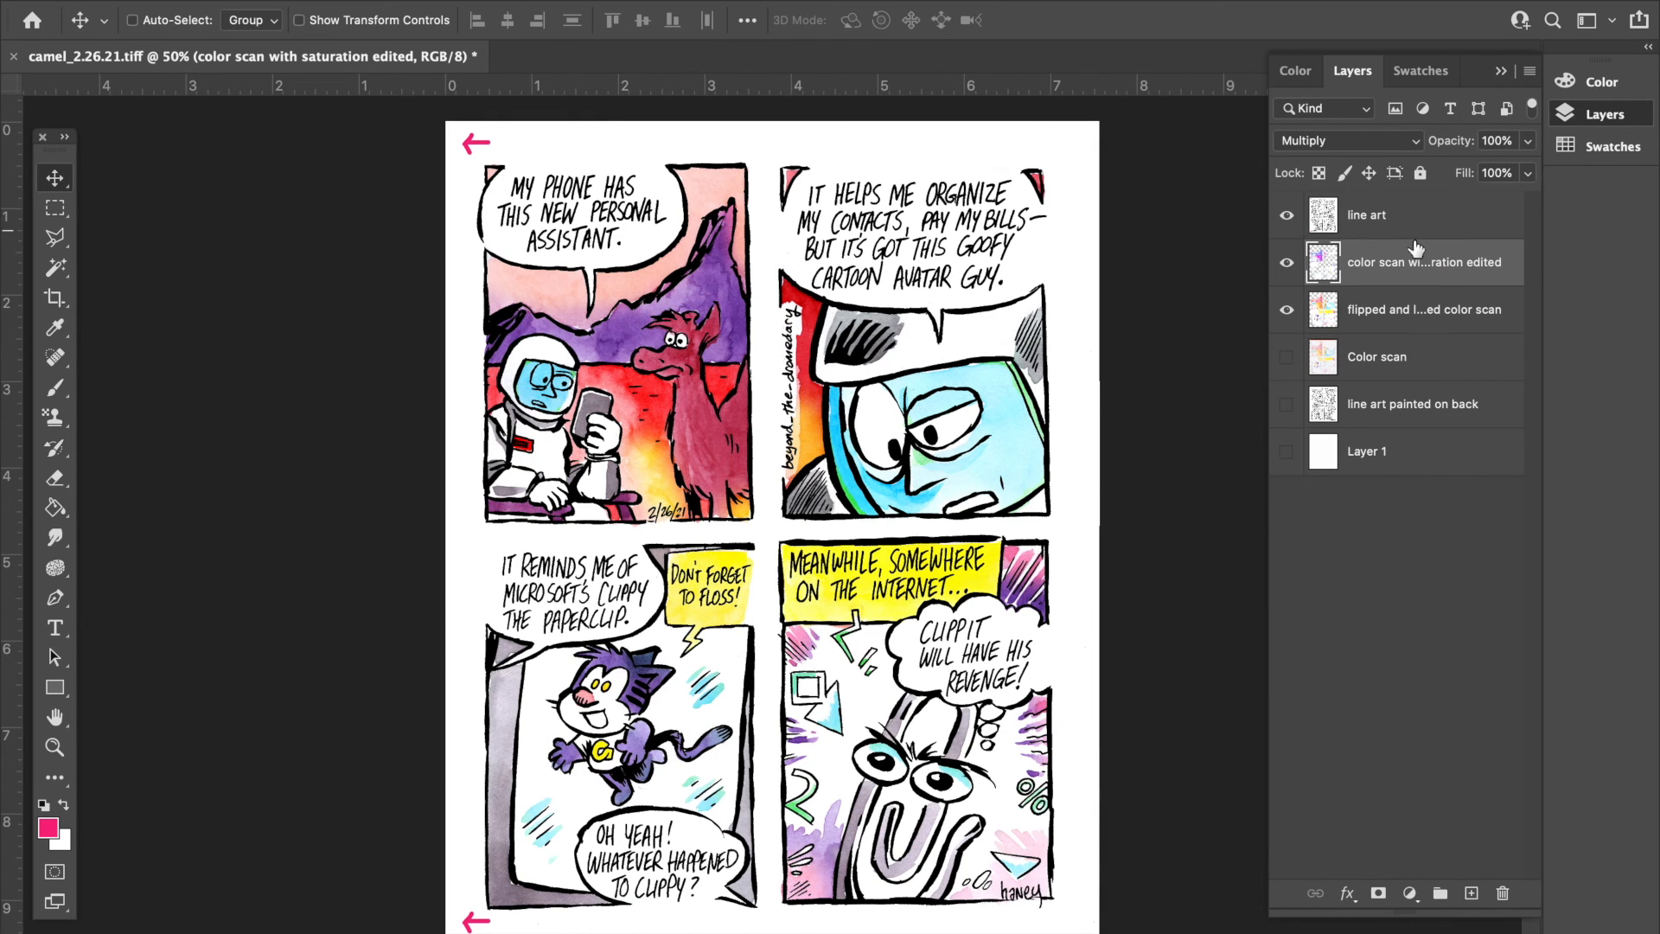
click(1527, 140)
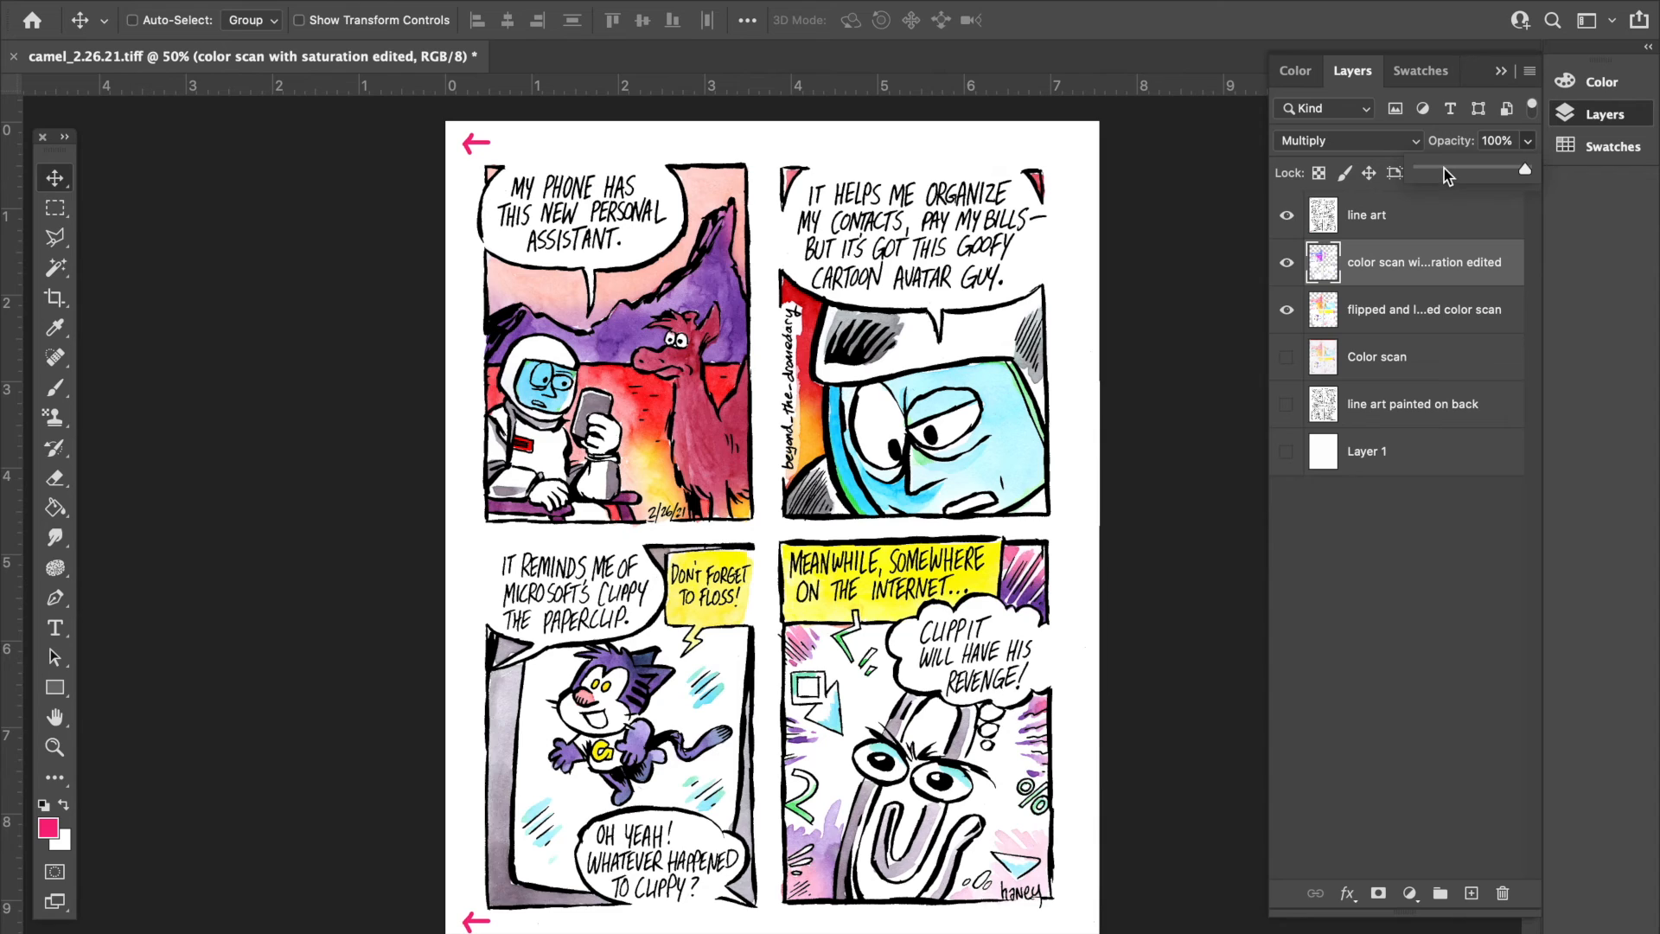
click(1444, 169)
click(1477, 140)
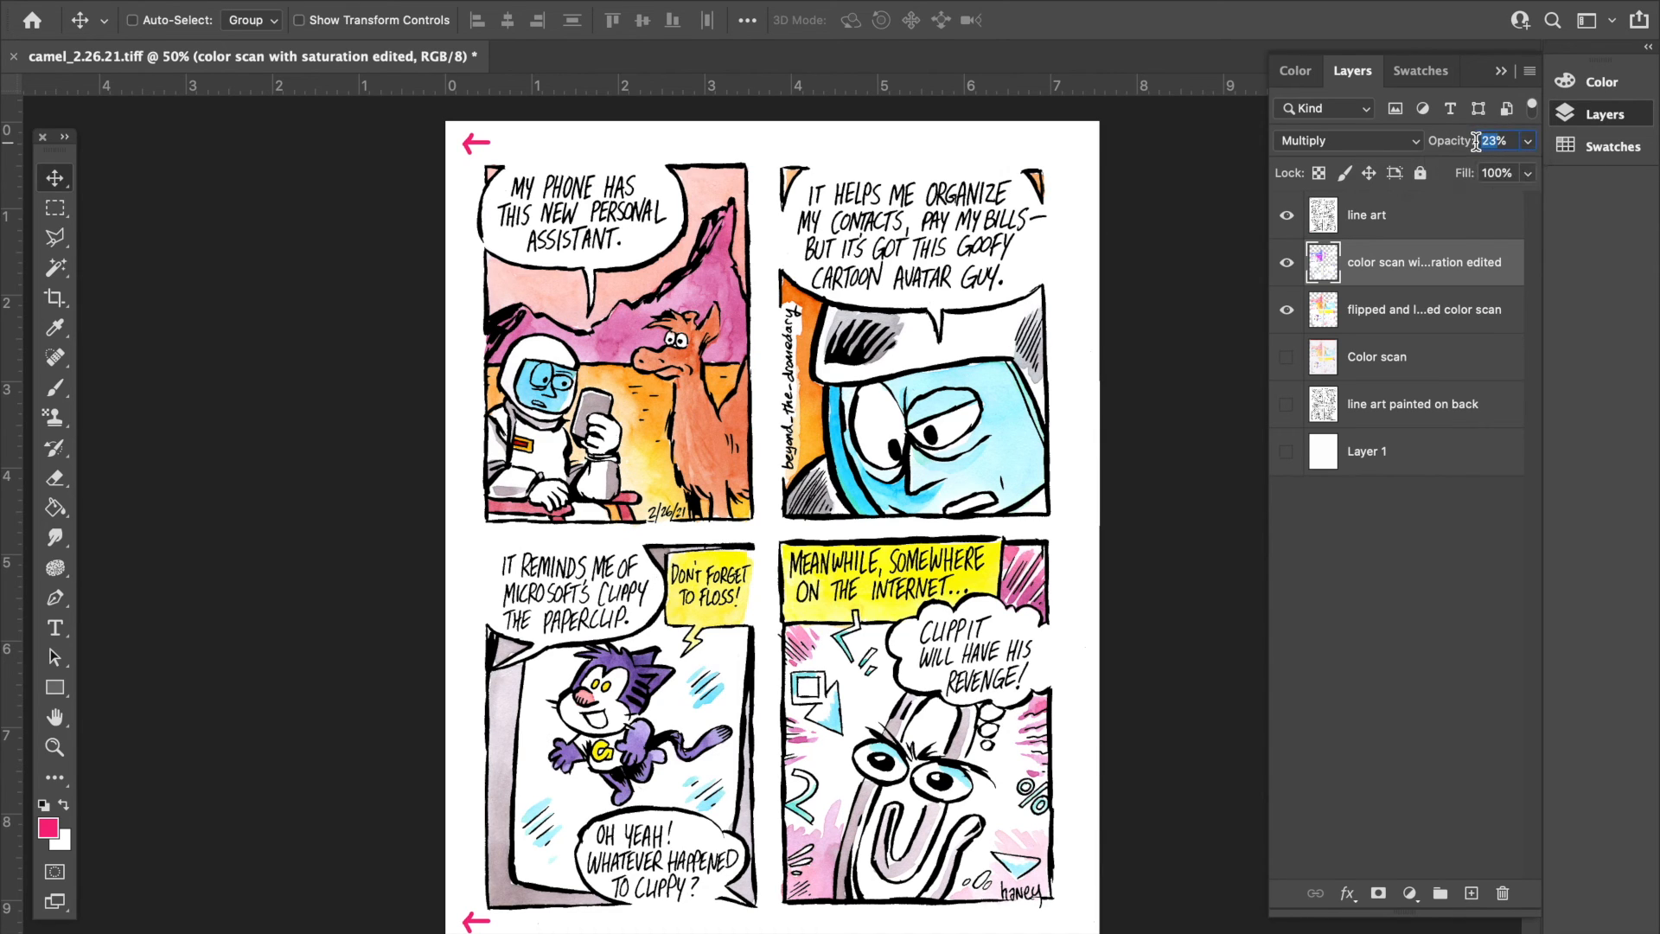
text(38)
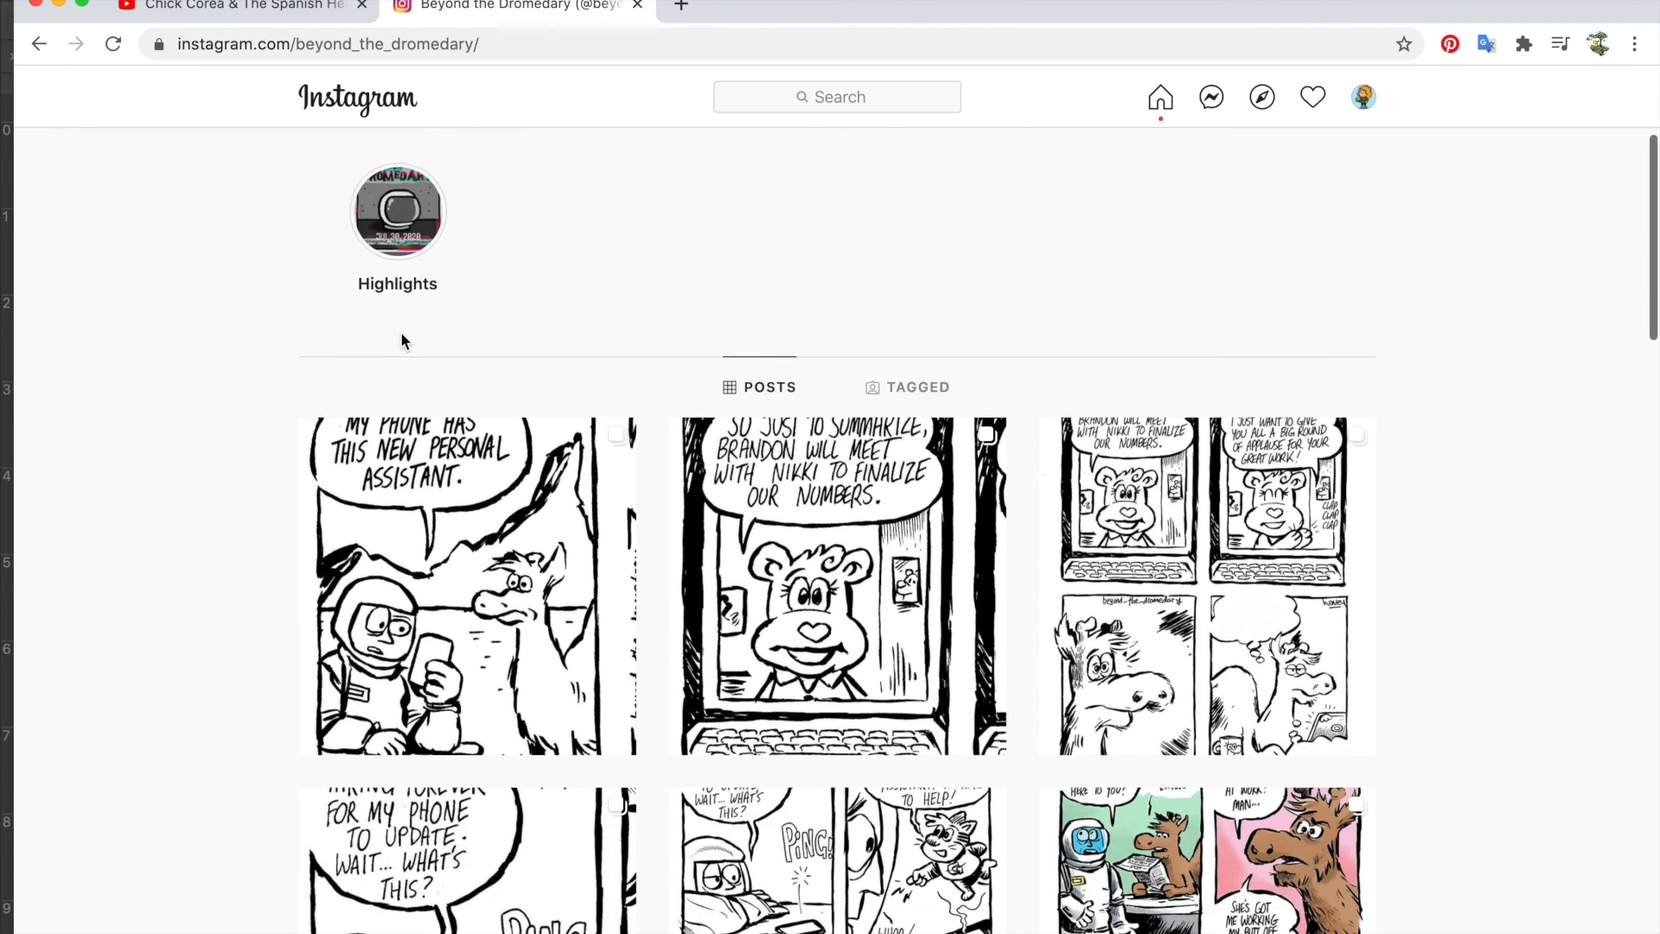
- Switch to the browser and look through the comic posts on the beyond_the_dromedary Instagram profile
scroll(401, 330, down, 2)
scroll(329, 286, up, 2)
scroll(312, 271, up, 4)
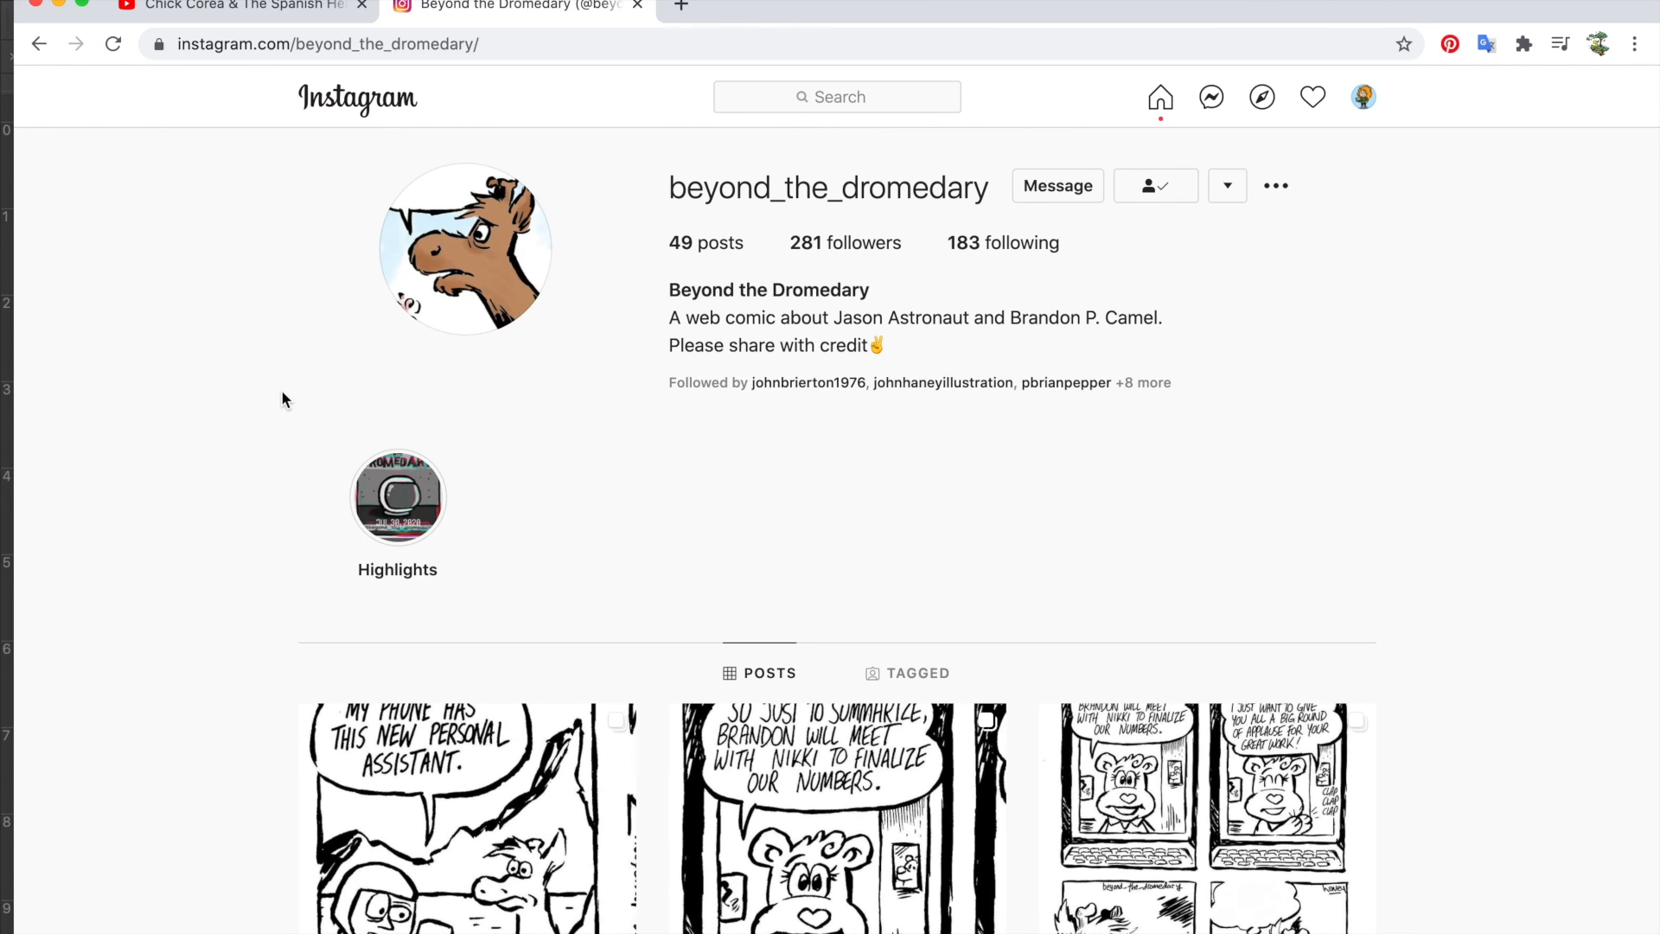
scroll(285, 398, down, 3)
scroll(282, 393, down, 3)
scroll(282, 393, up, 6)
scroll(282, 398, down, 8)
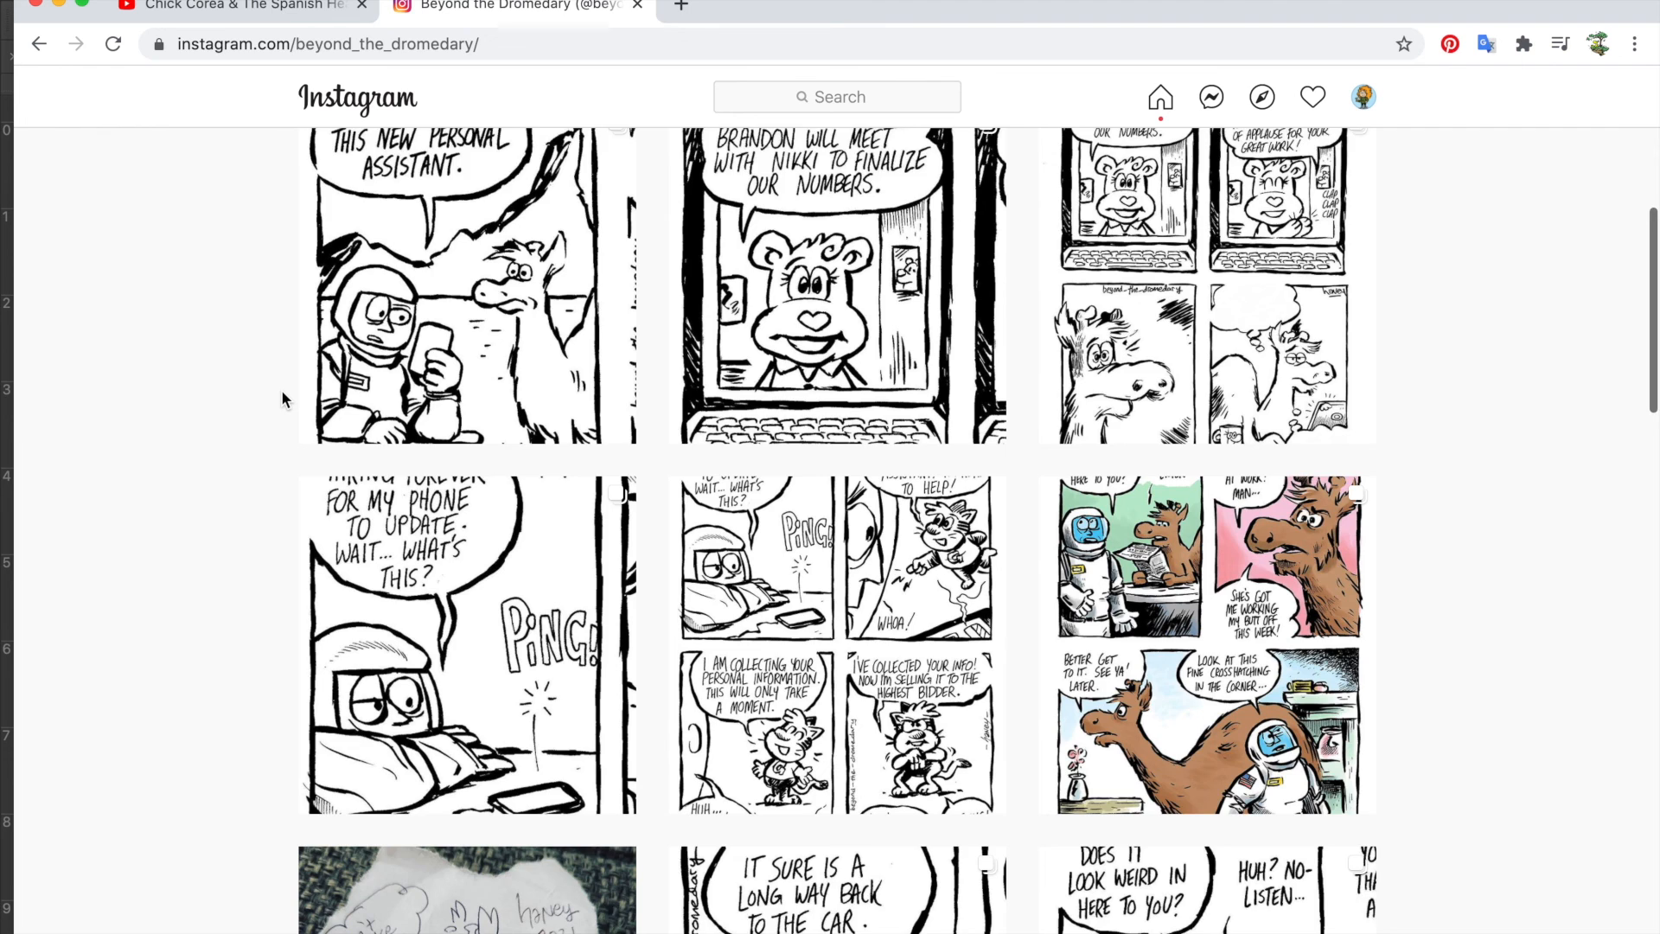
scroll(282, 399, up, 8)
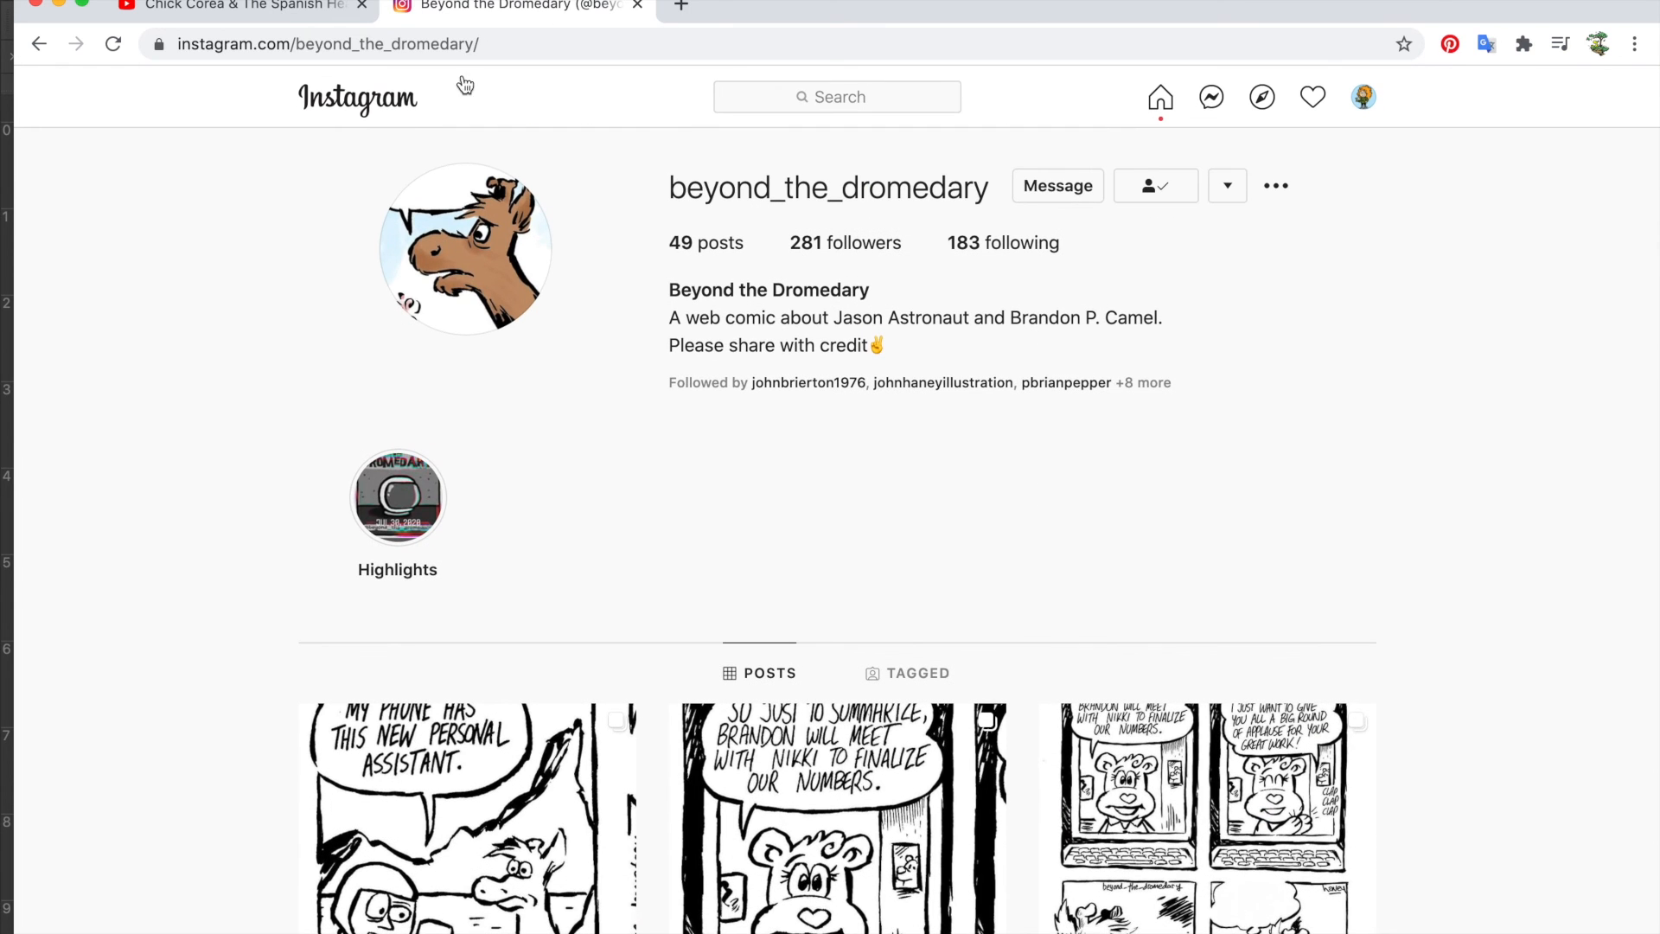